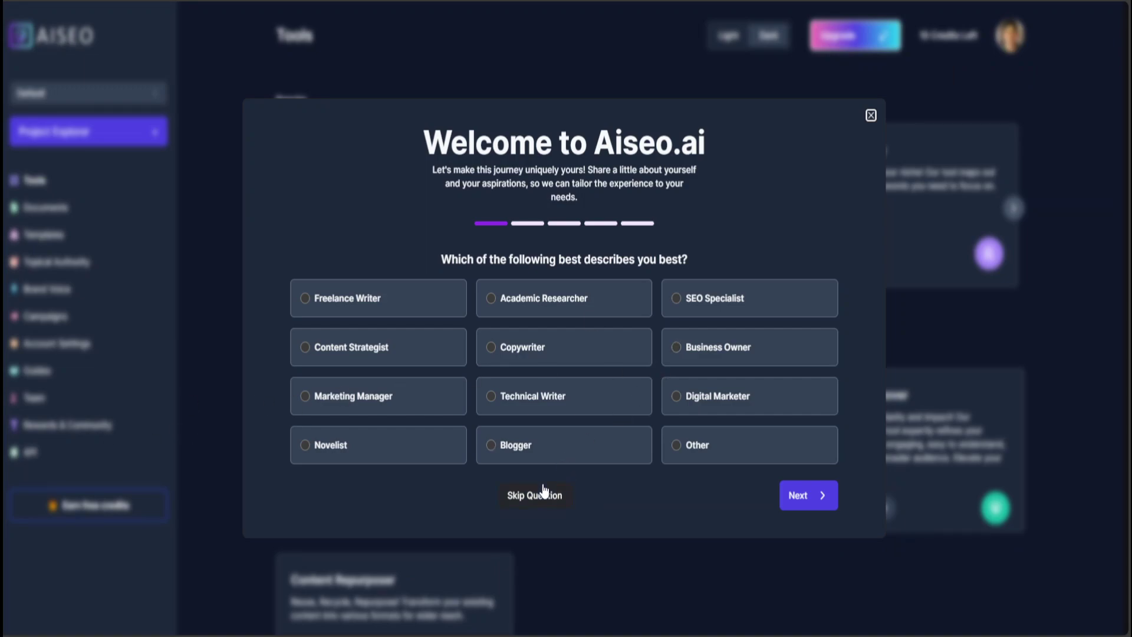
Answer the welcome survey with Blogger, Outrank Article, Just me, Google Search and SEO, then submit it.
key(Escape)
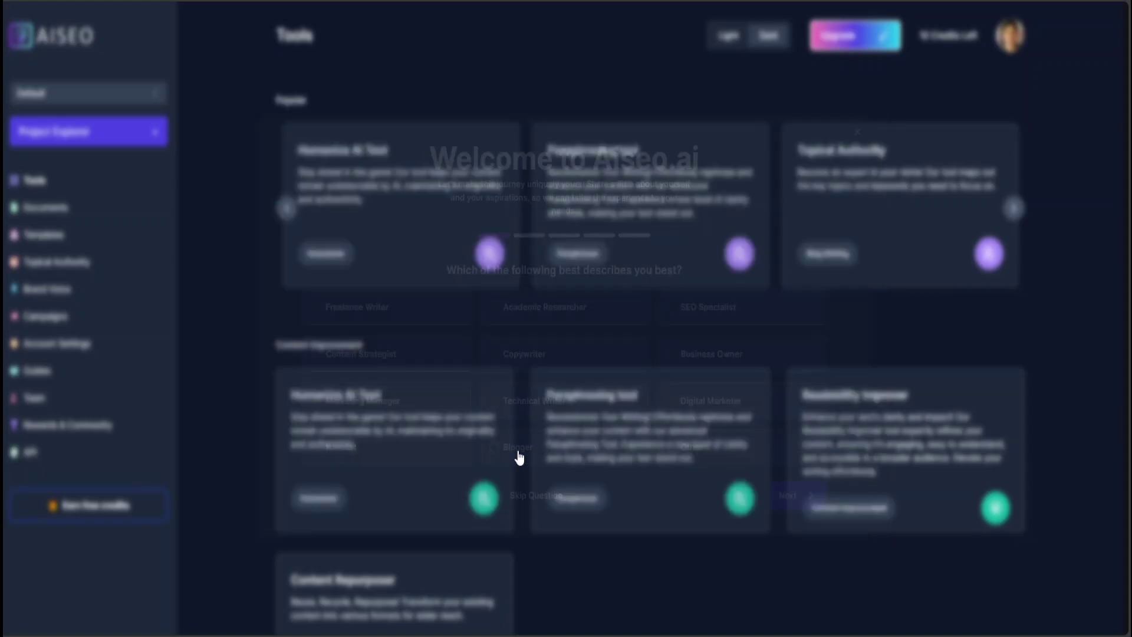
click(813, 496)
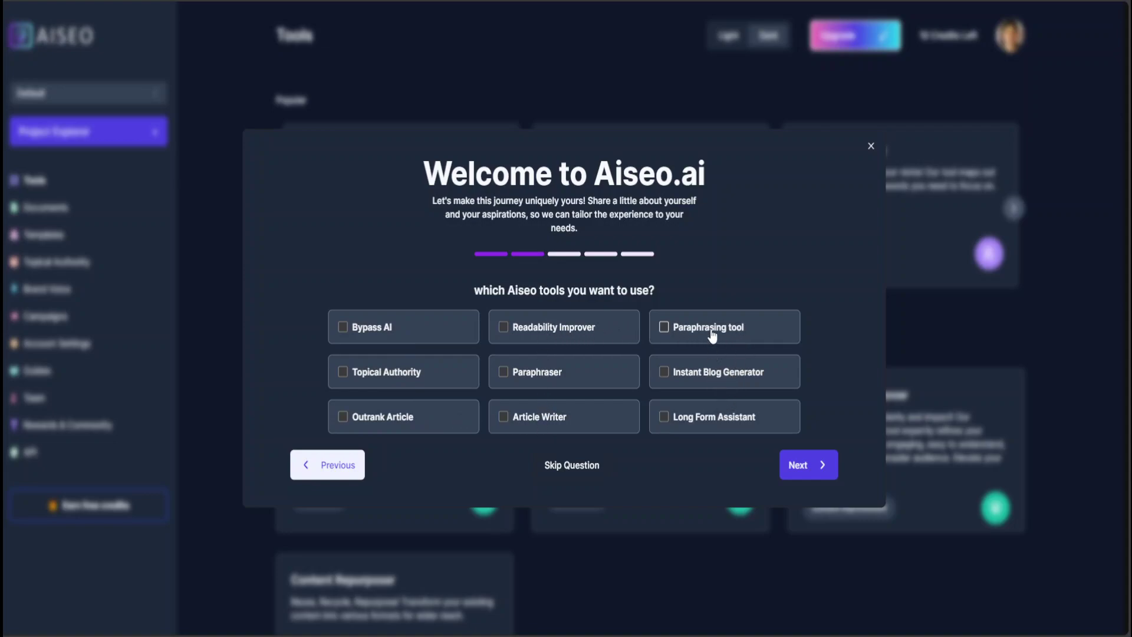
click(382, 419)
click(811, 471)
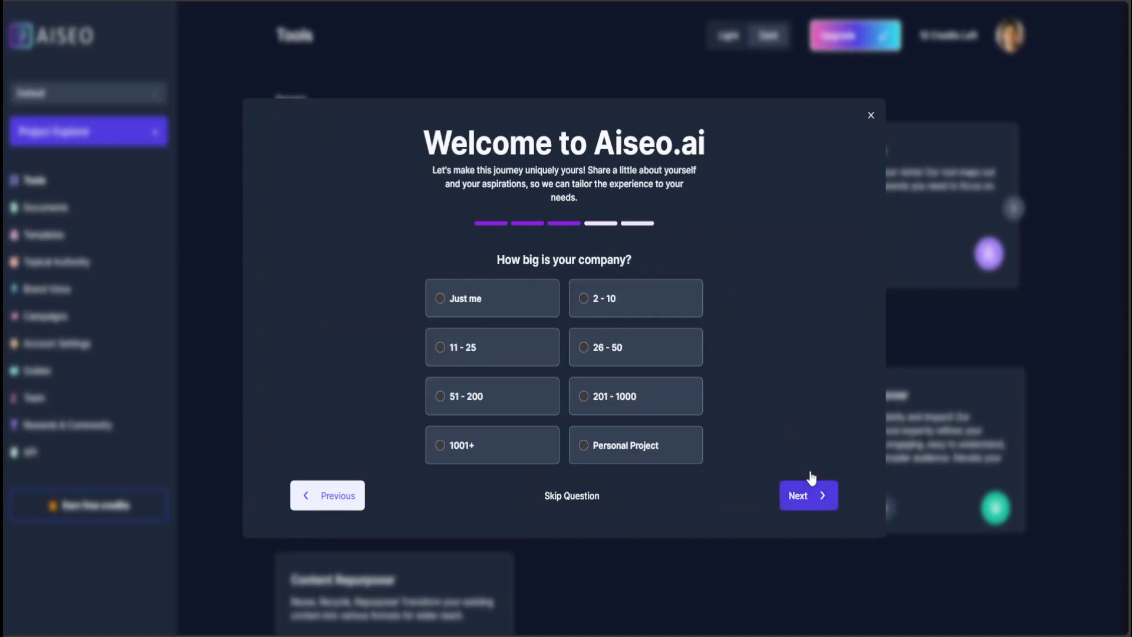
click(463, 298)
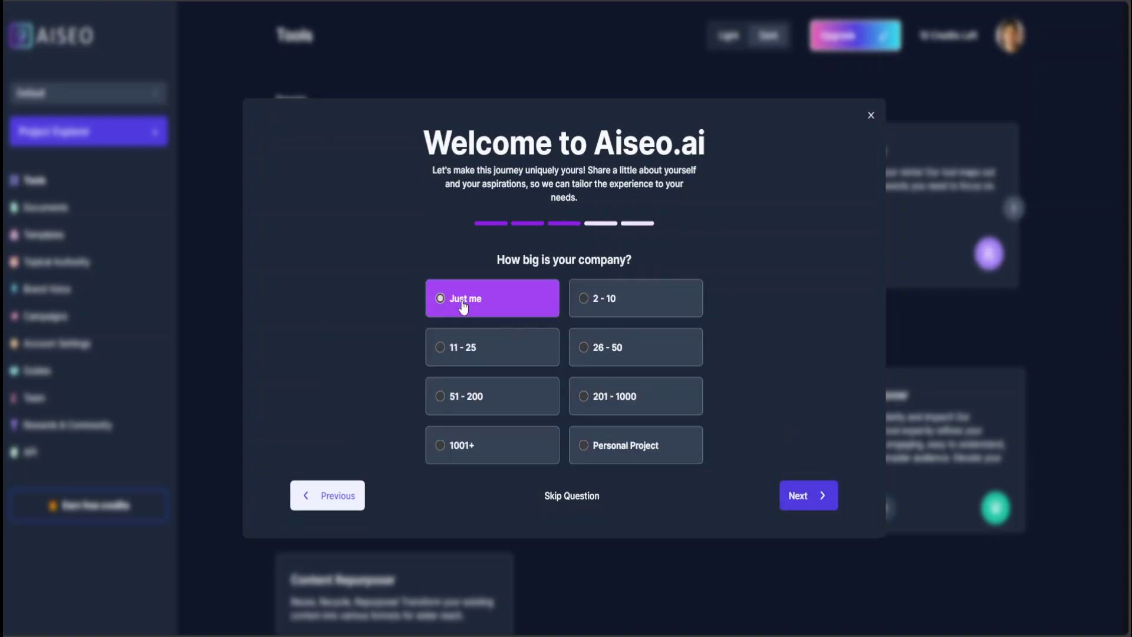
click(802, 498)
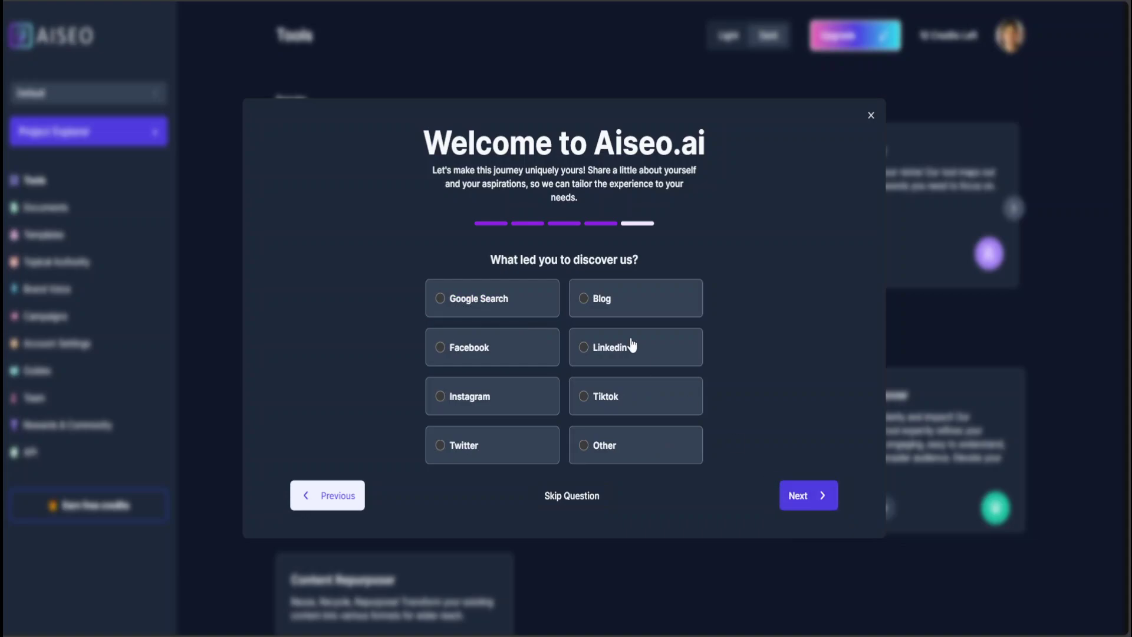
click(488, 310)
click(793, 495)
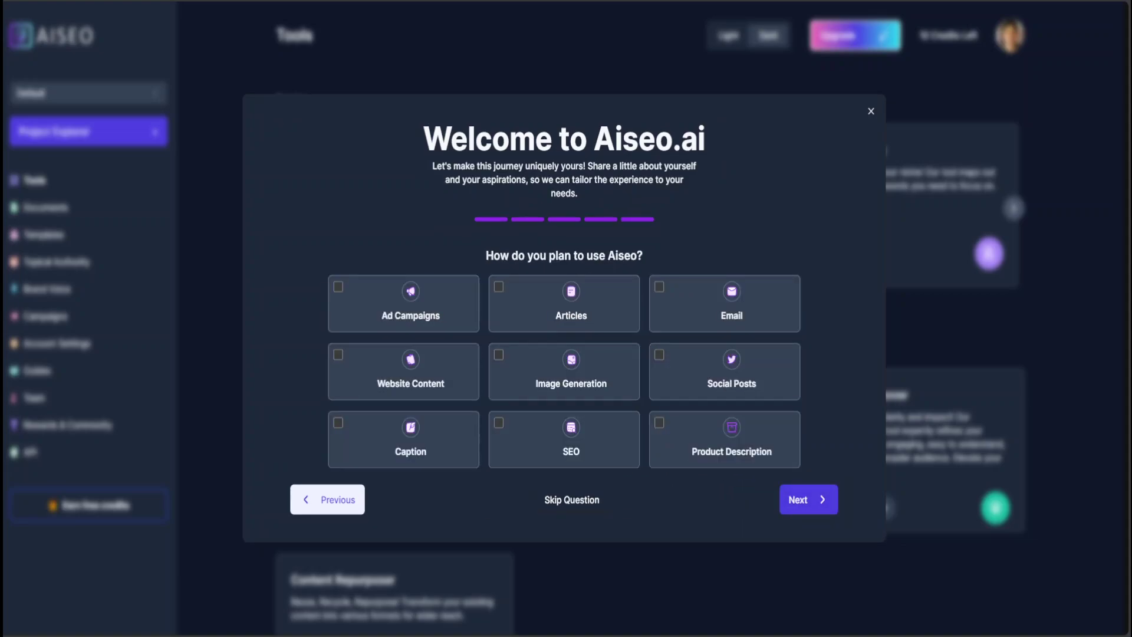
click(576, 441)
click(777, 508)
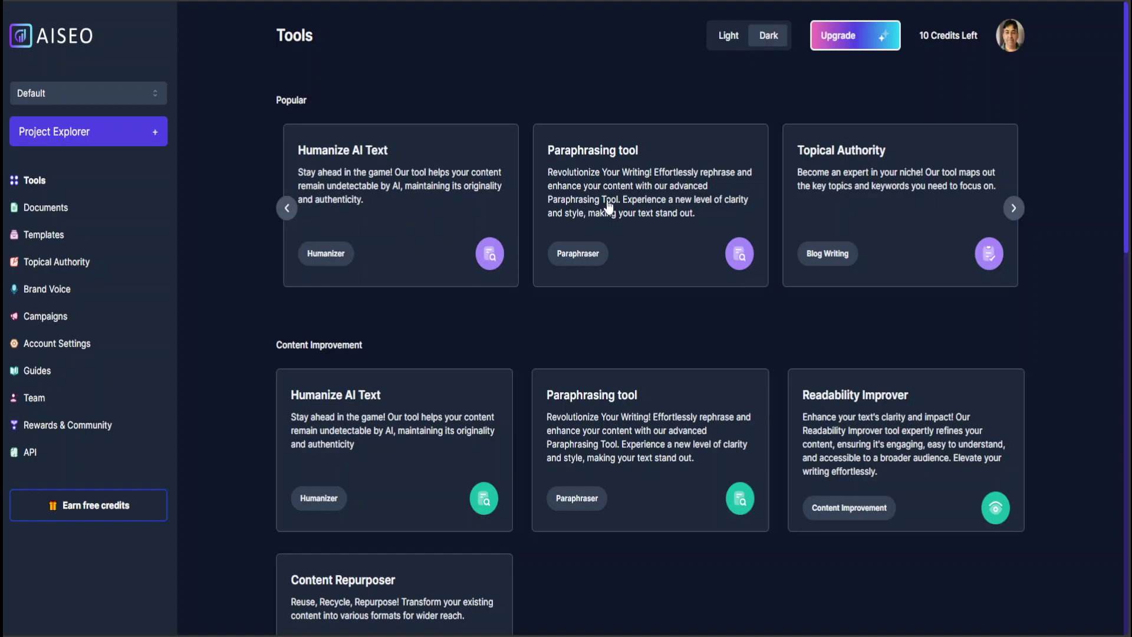
Cycle the Popular tools carousel until Article Generator appears and open it.
click(1015, 211)
click(1018, 212)
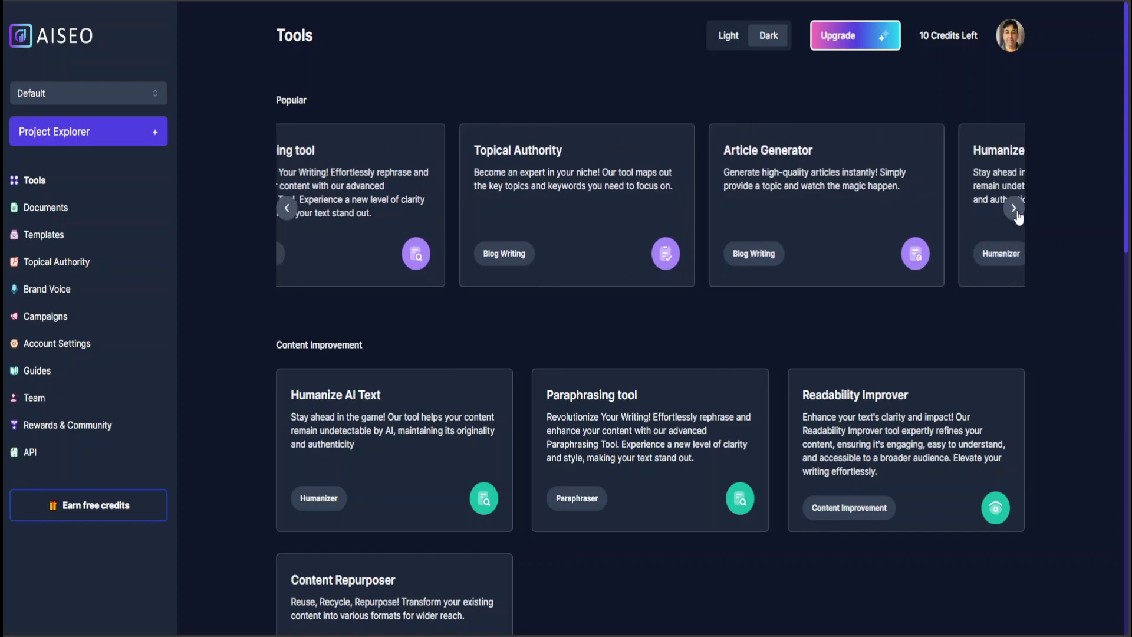
click(1017, 213)
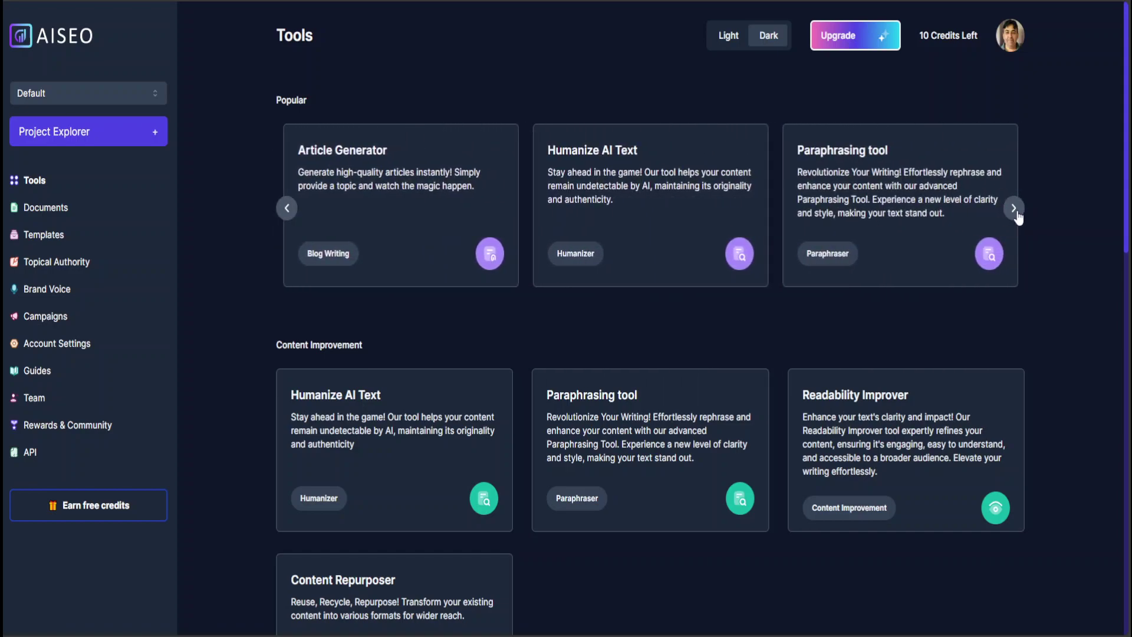
click(1017, 212)
click(1017, 213)
click(1016, 212)
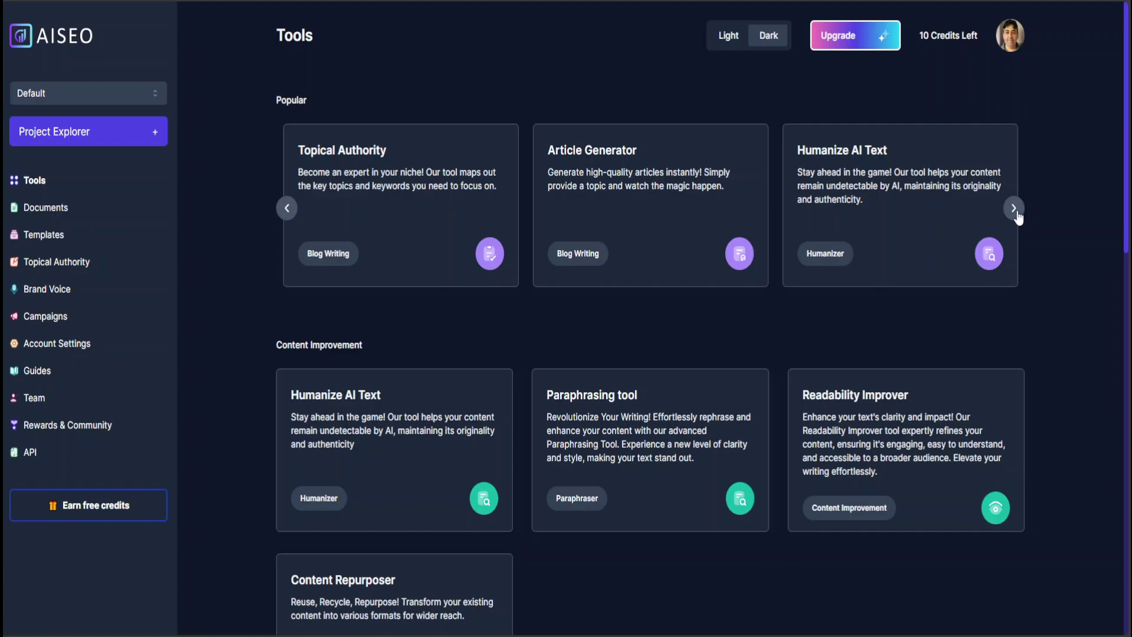
click(1017, 212)
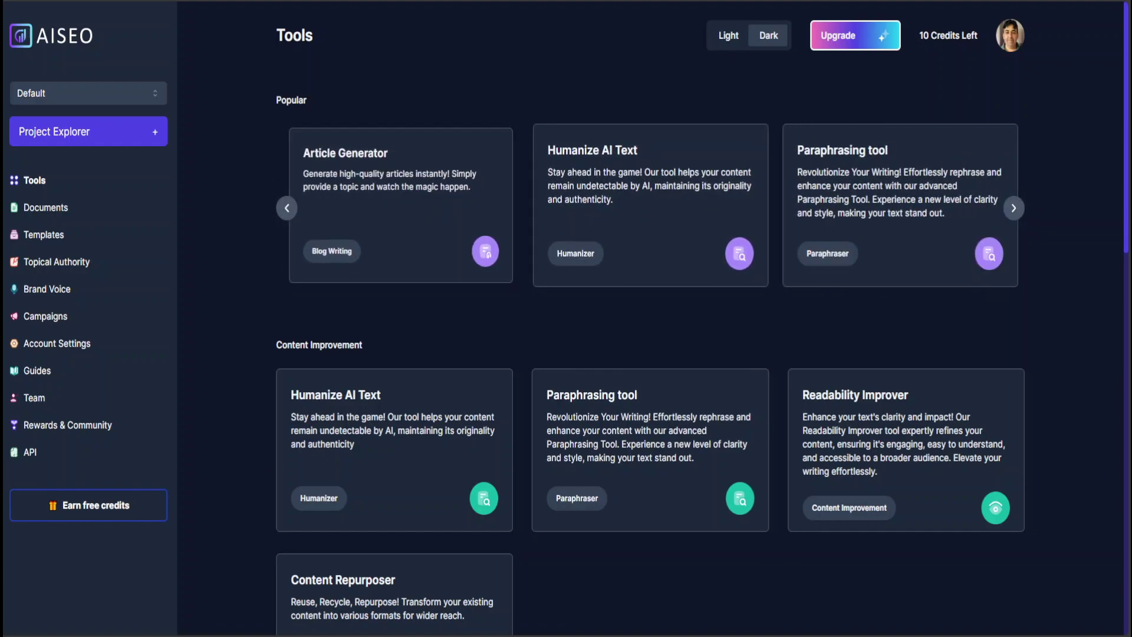
click(373, 186)
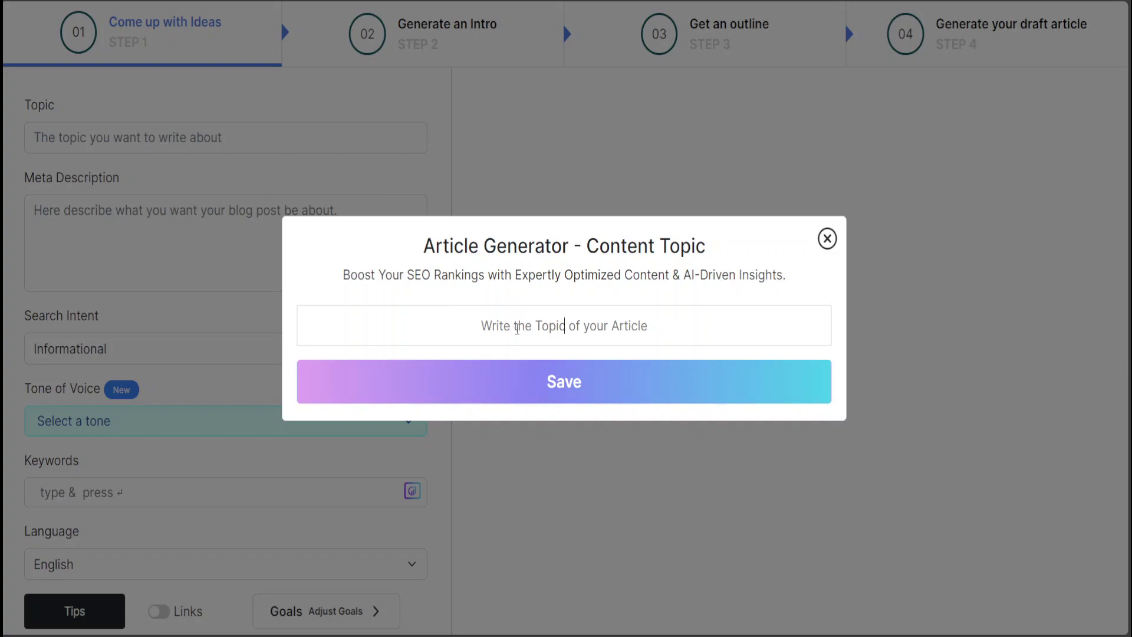
Save 'Oracle DBA in 2024' as the content topic and paste a career-focused meta description.
text(ORA)
key(BackSpace)
key(BackSpace)
key(BackSpace)
text(Oracle DBA in )
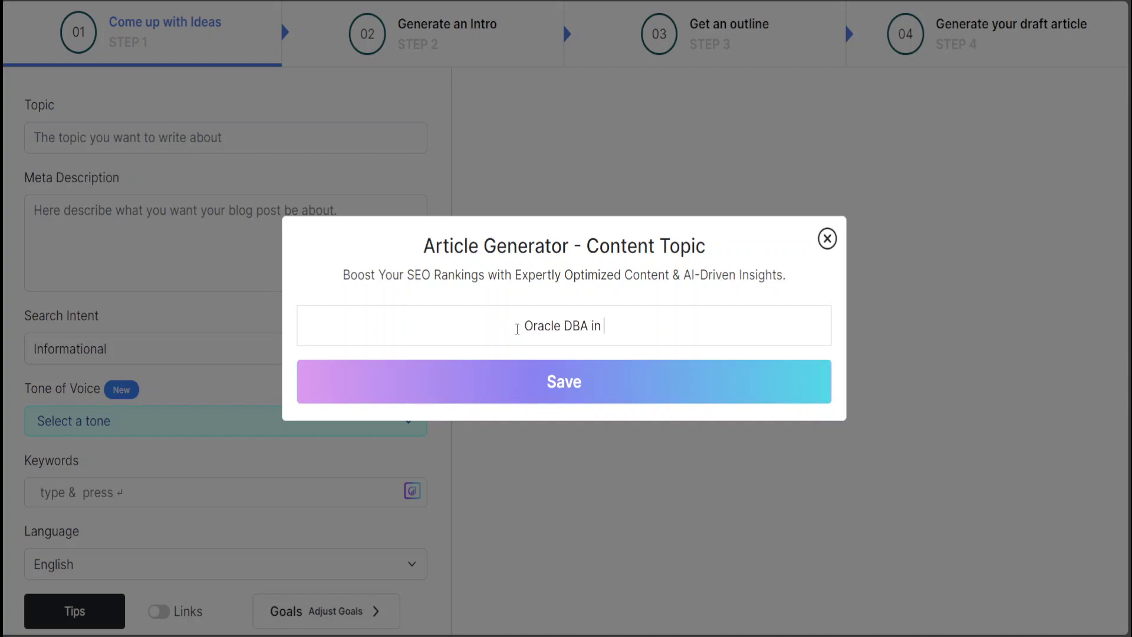
text(2024)
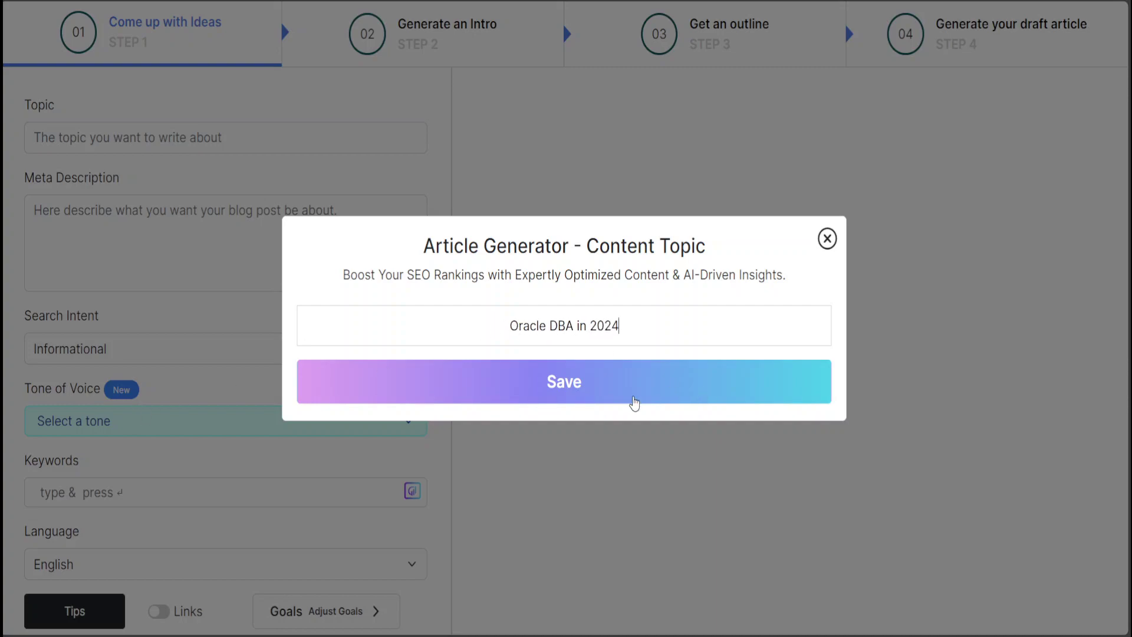
click(576, 384)
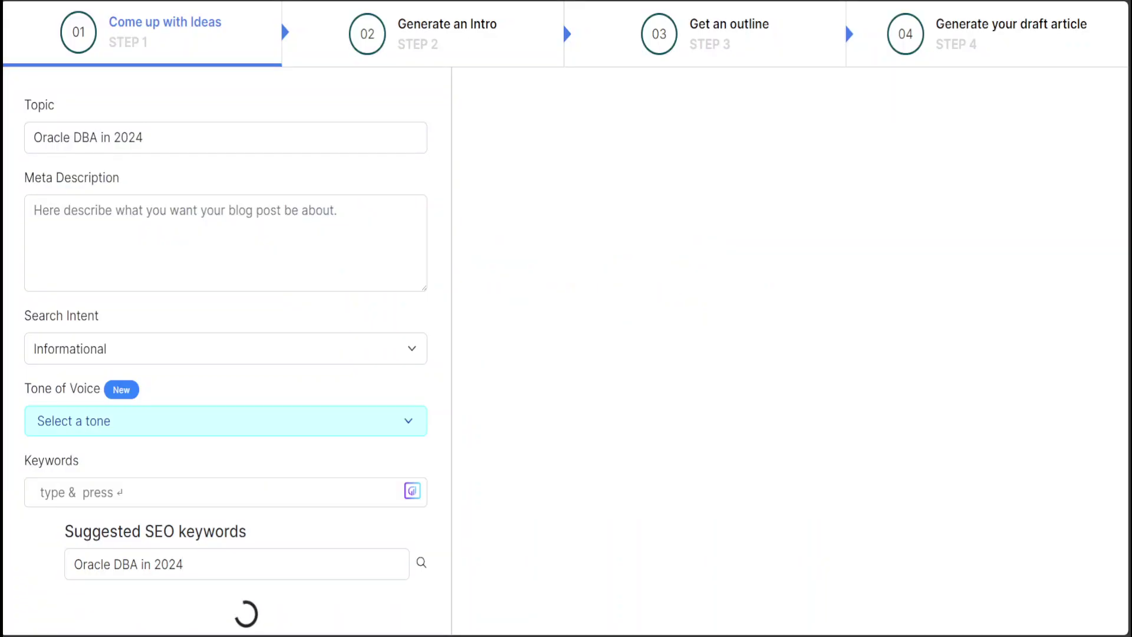
click(147, 223)
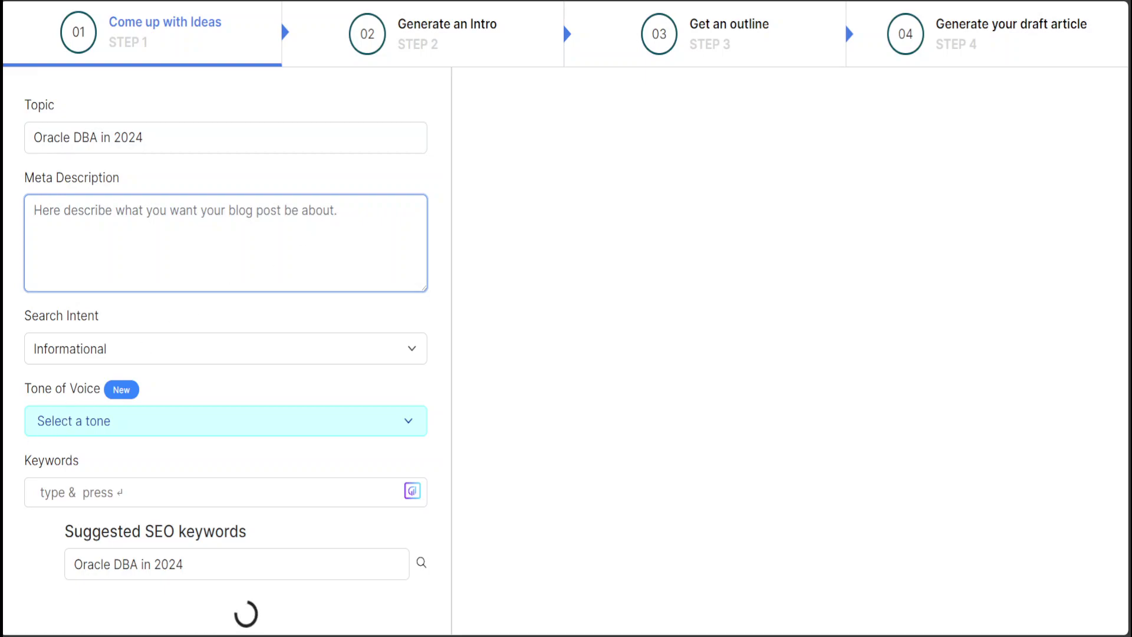
text(What is the state of career as Oracle database administrator in 2024 especially in cloud and AI era.)
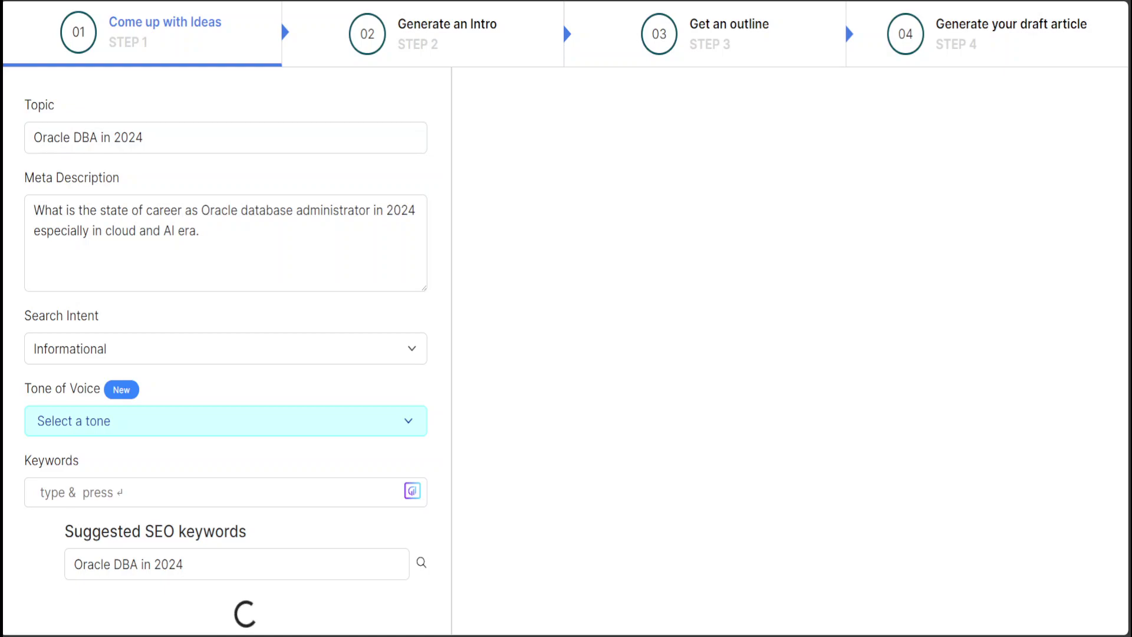
Set the tone of voice to Engaging and Storytelling and clear the typed keywords field.
click(155, 361)
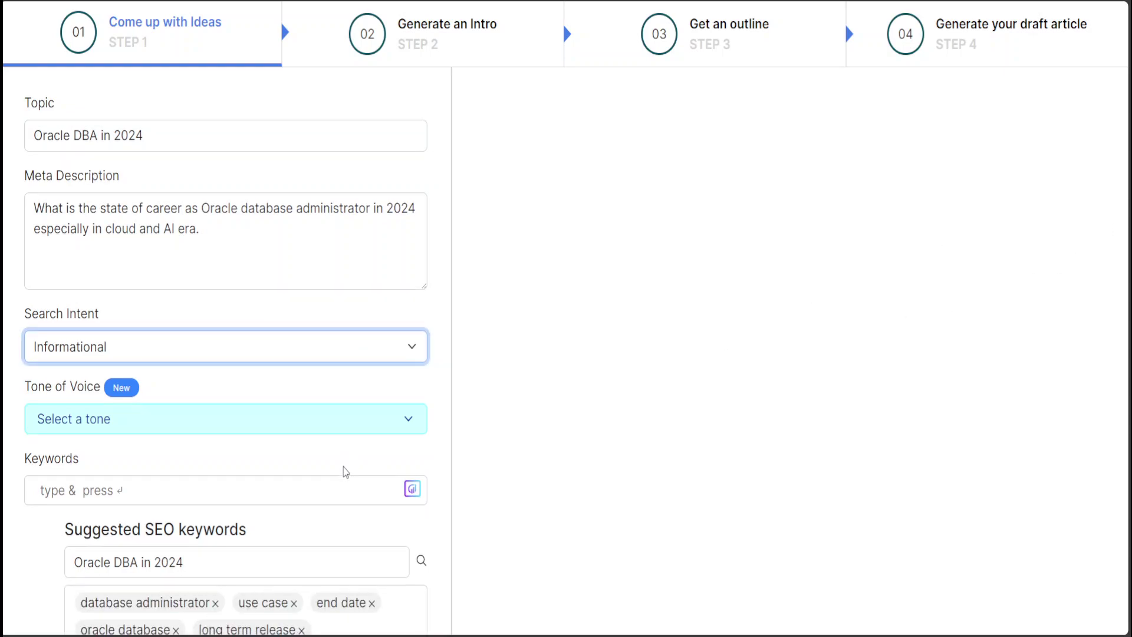
scroll(259, 221, down, 4)
click(249, 171)
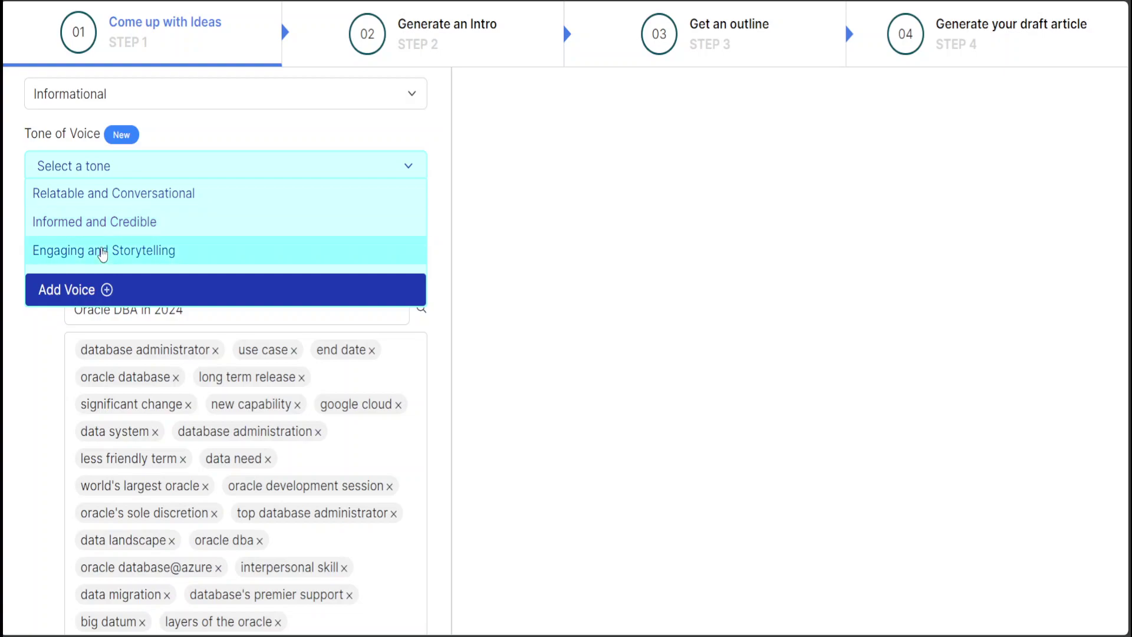
click(160, 250)
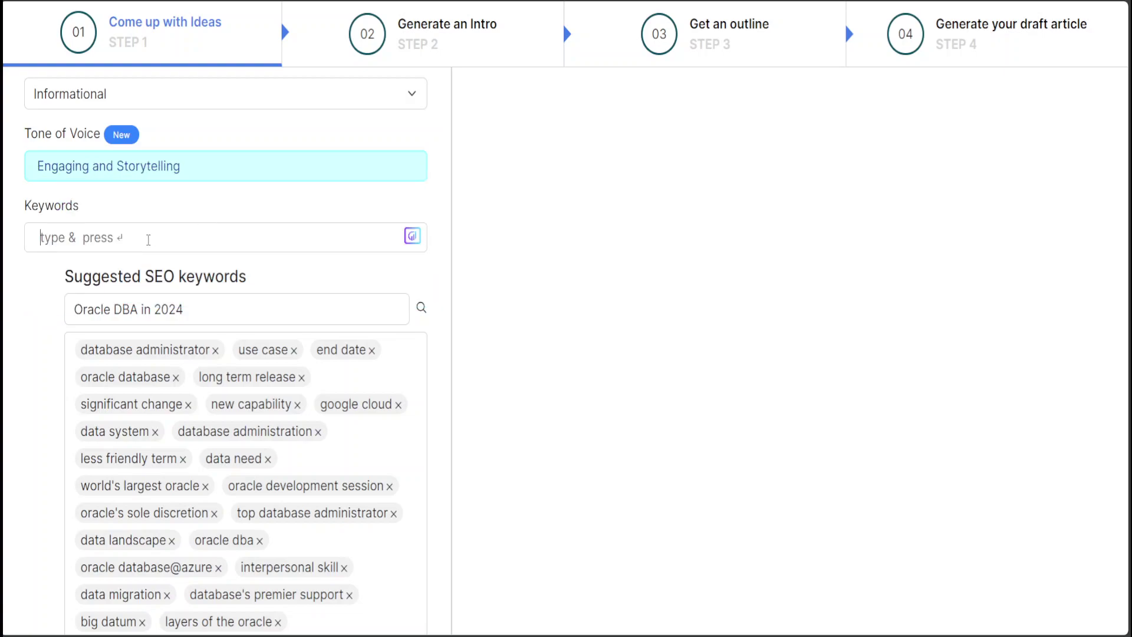
text(oracle oracle dba)
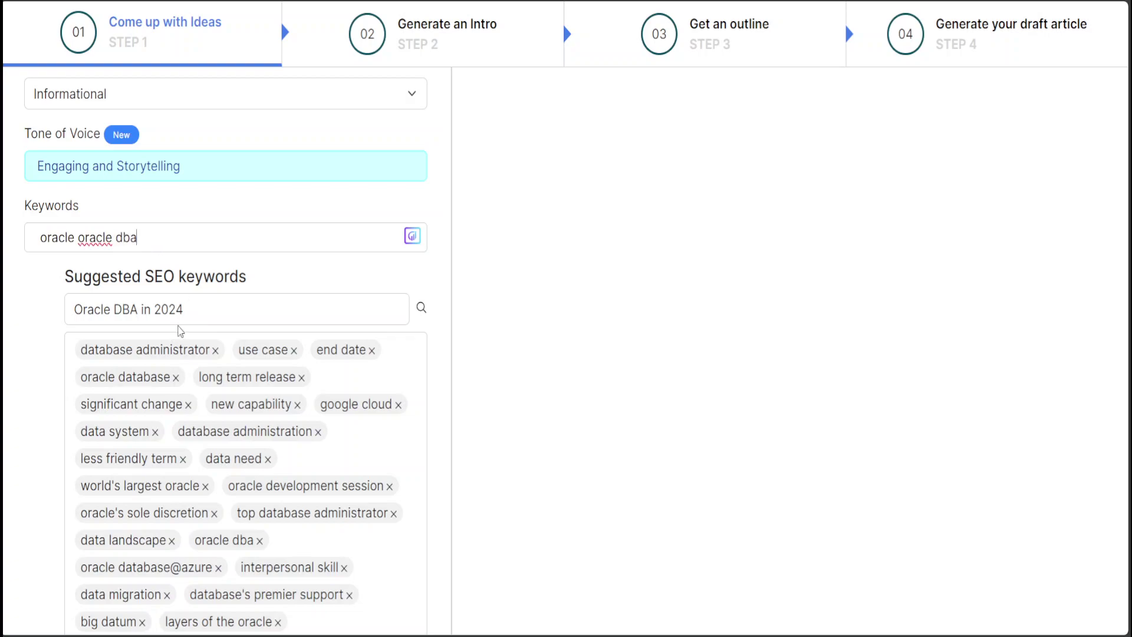
key(ctrl+a)
text(=)
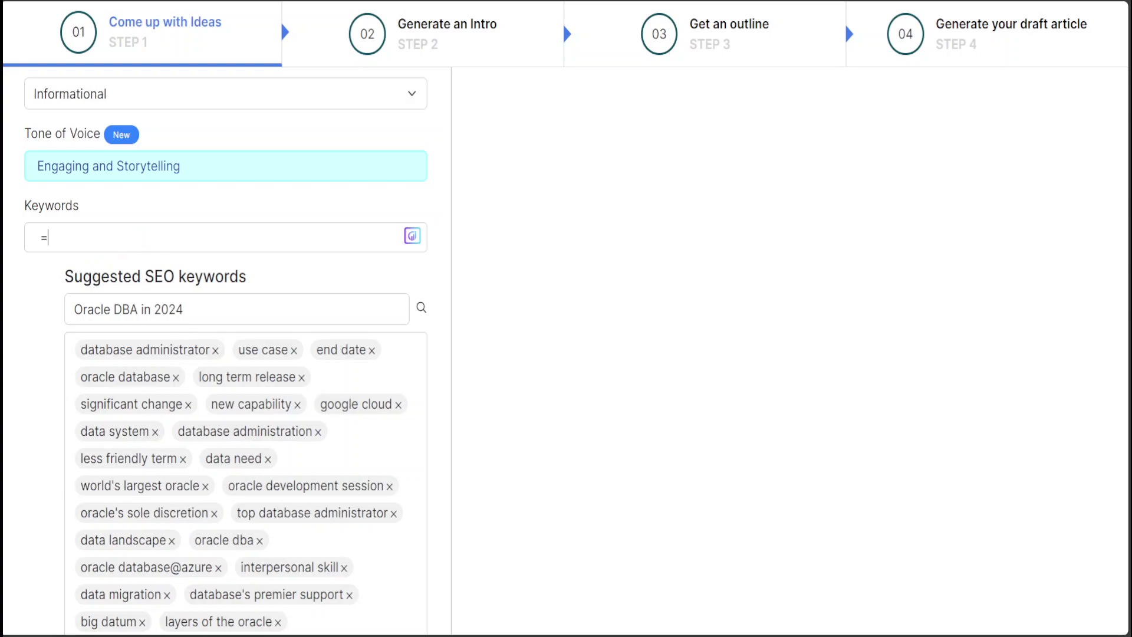
key(BackSpace)
scroll(225, 347, down, 4)
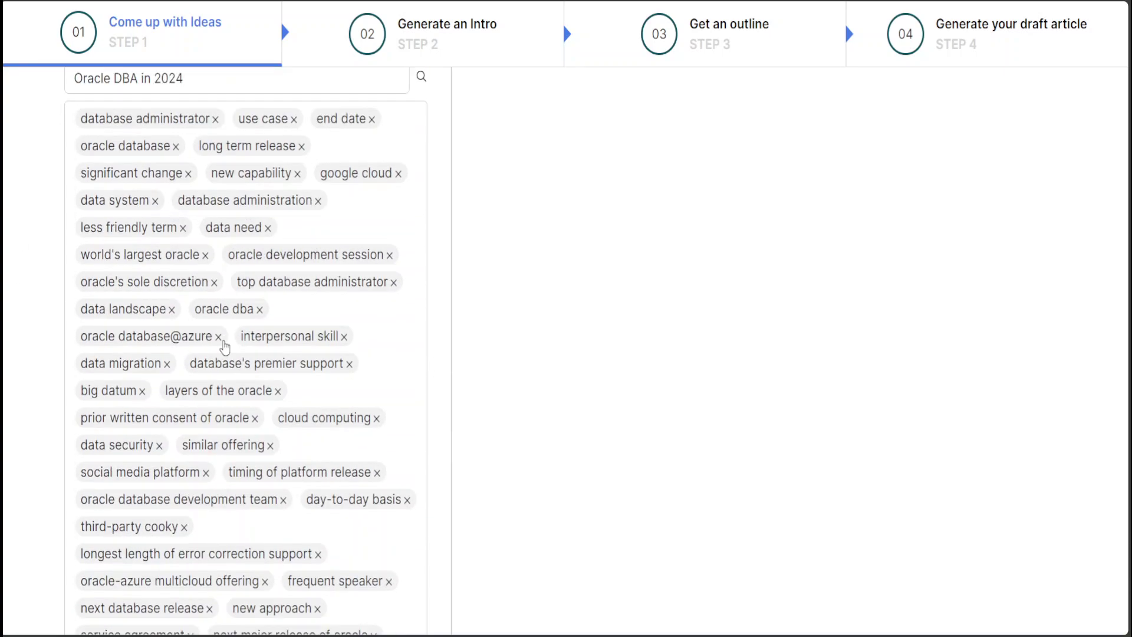
scroll(225, 347, down, 4)
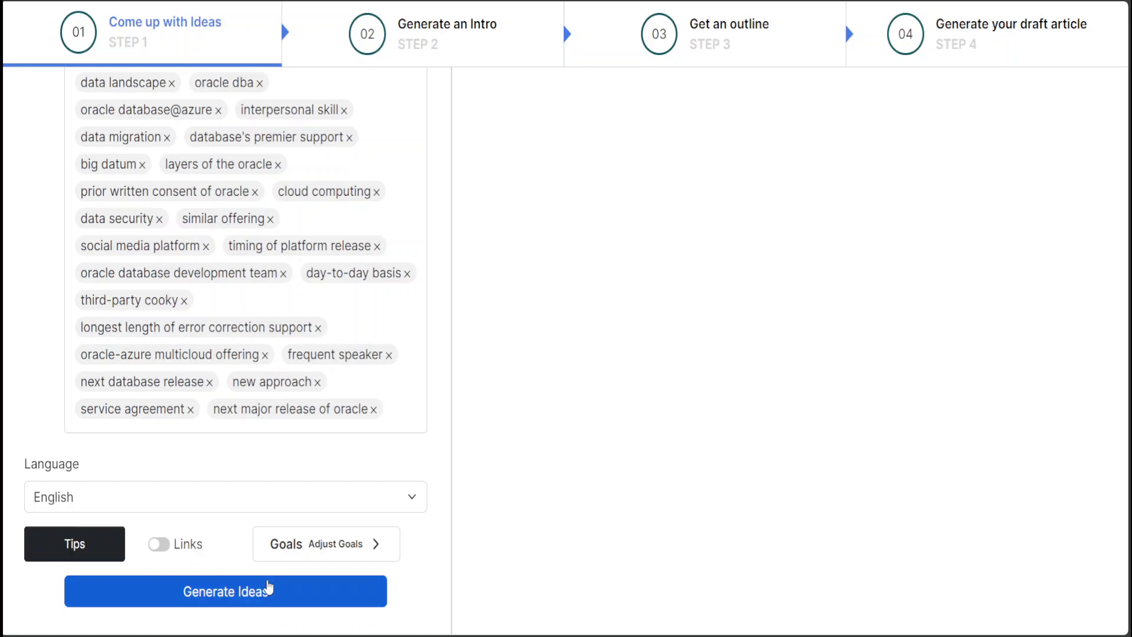
click(166, 543)
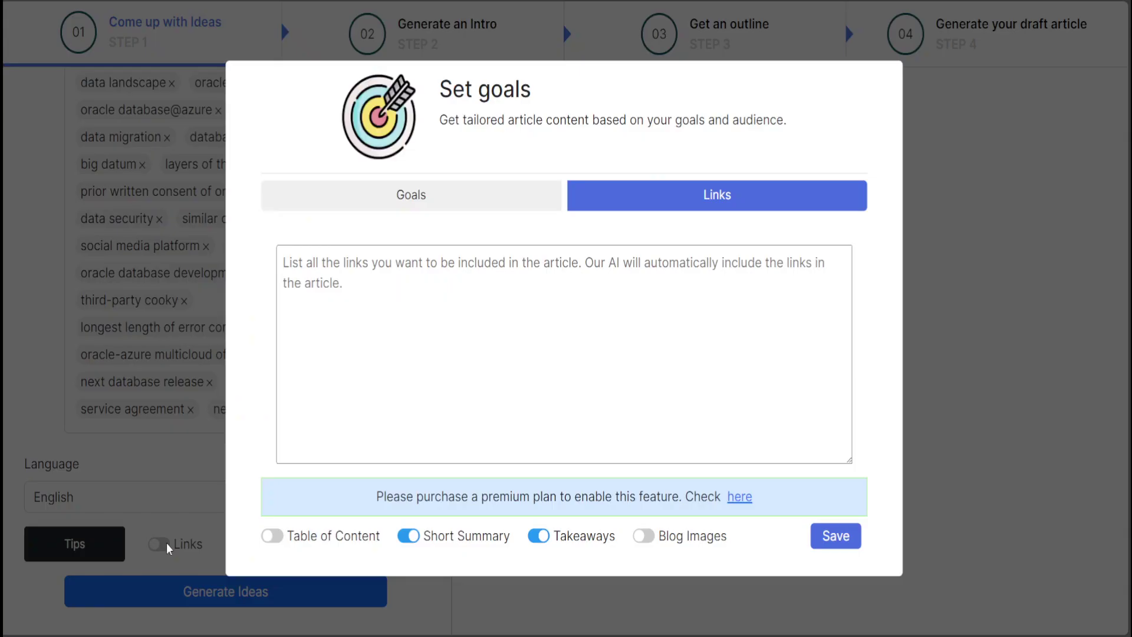
click(433, 272)
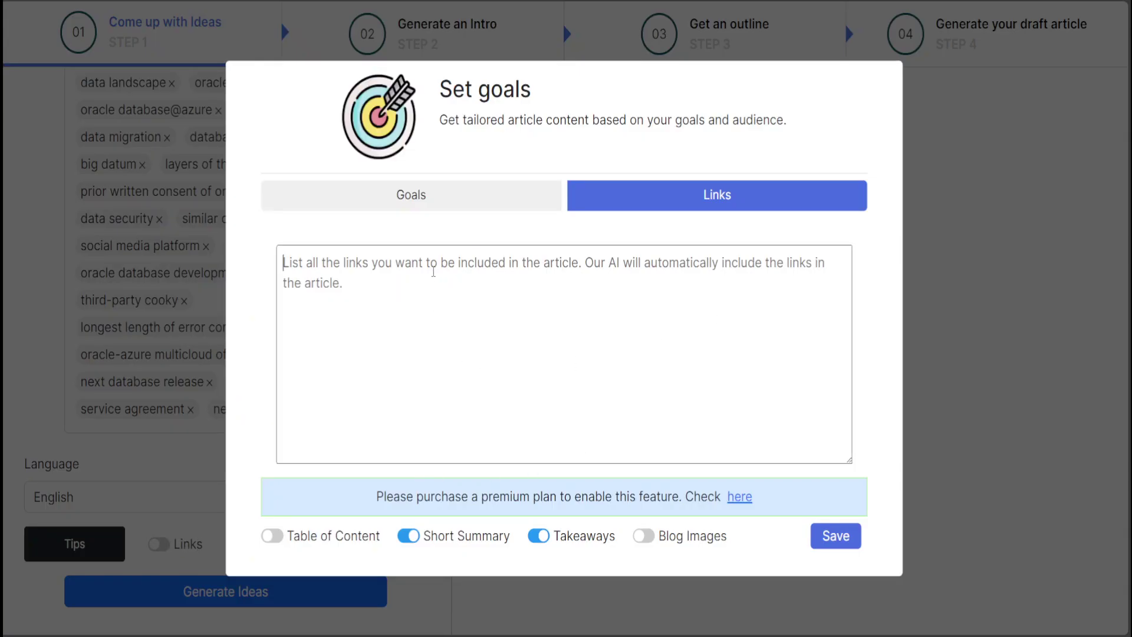
text(fahdmirza.com)
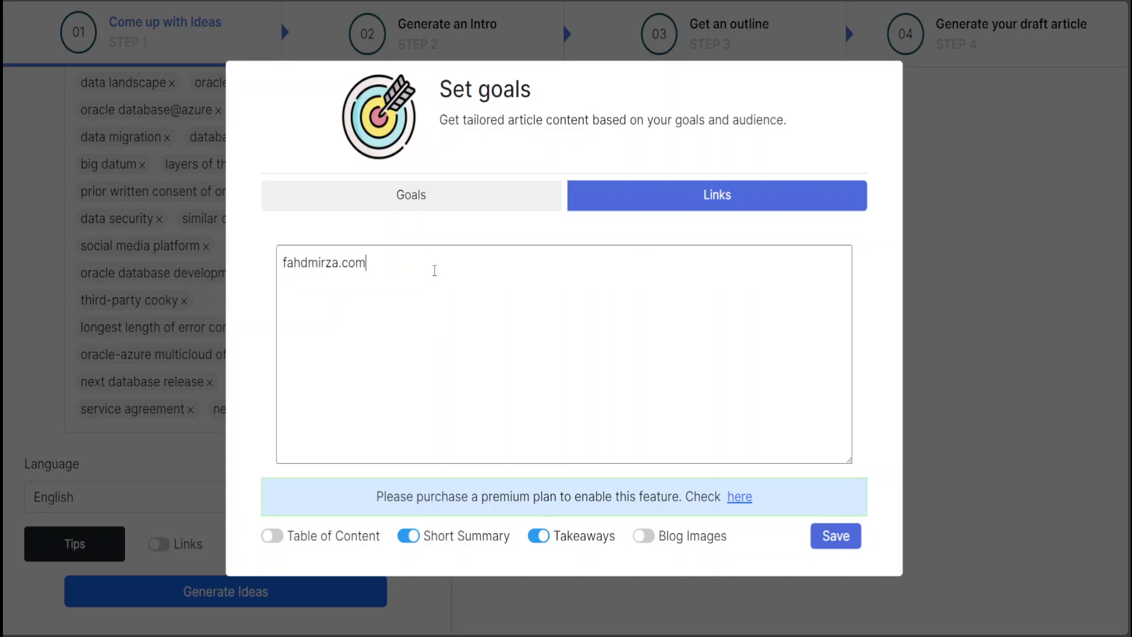
key(Home)
text(https://)
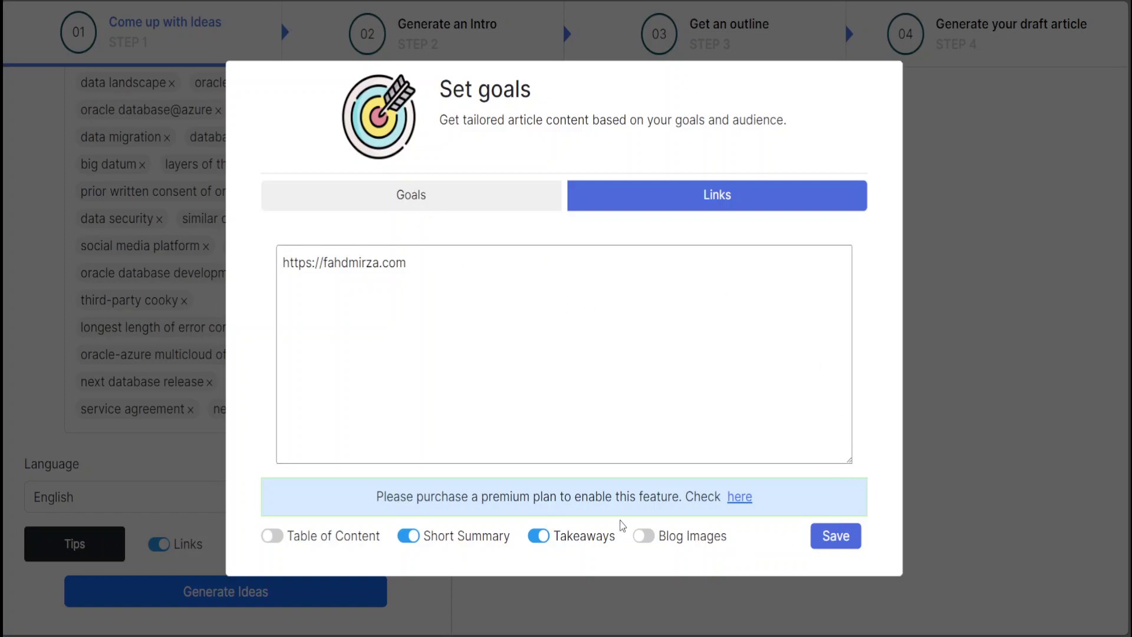
Save the link, generate title ideas, and choose '10 Cutting Edge Trends for Oracle DBAs in 2024'.
click(852, 534)
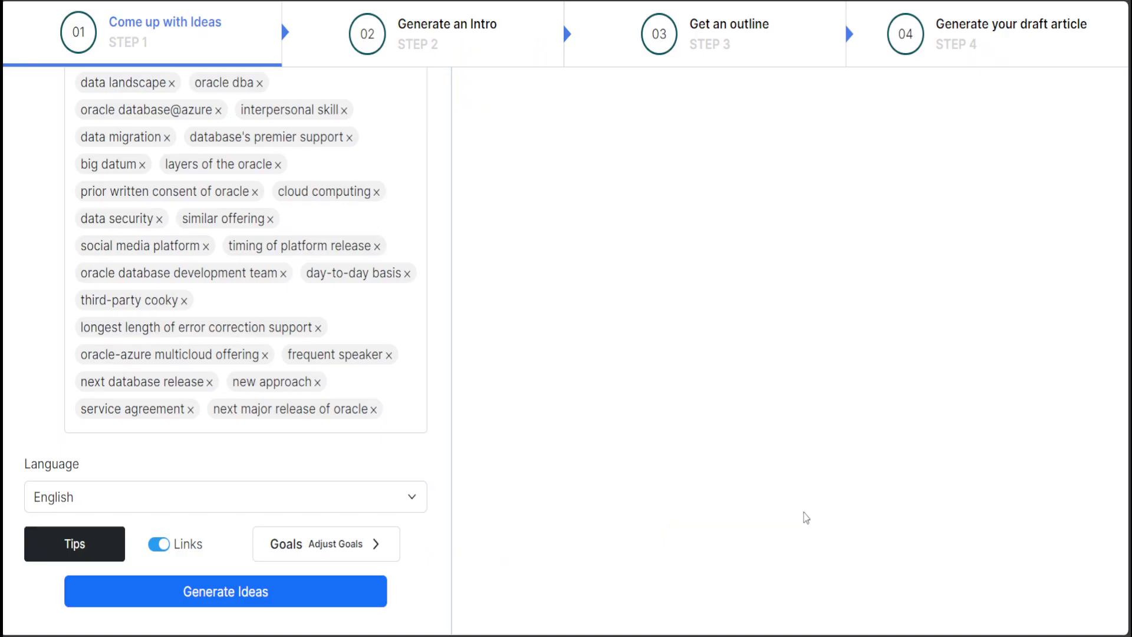
click(192, 590)
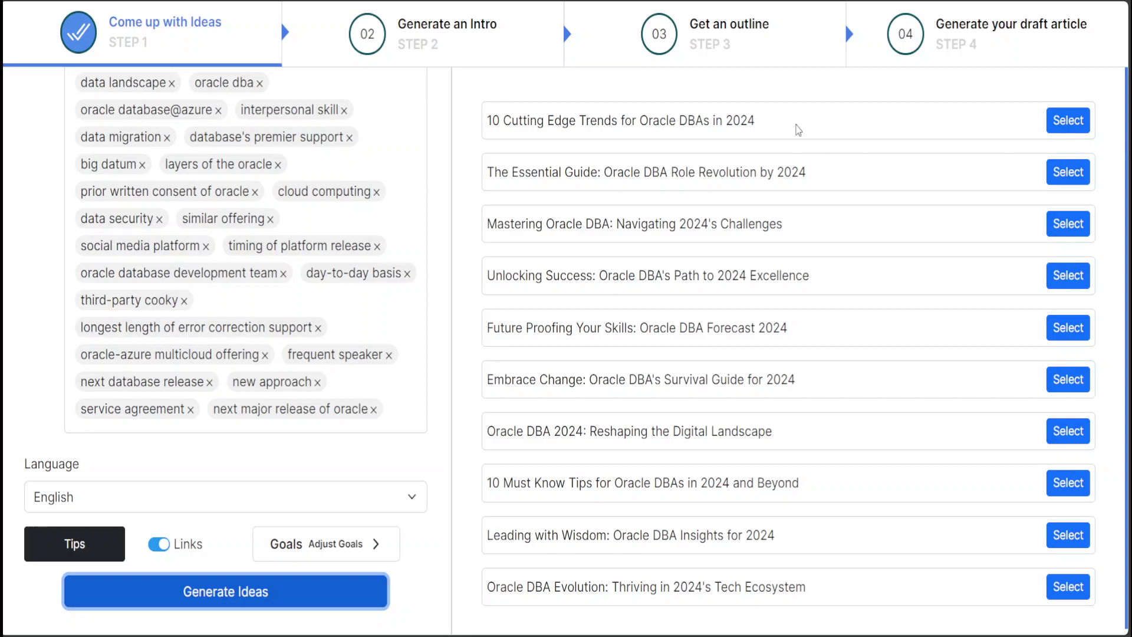
click(1068, 120)
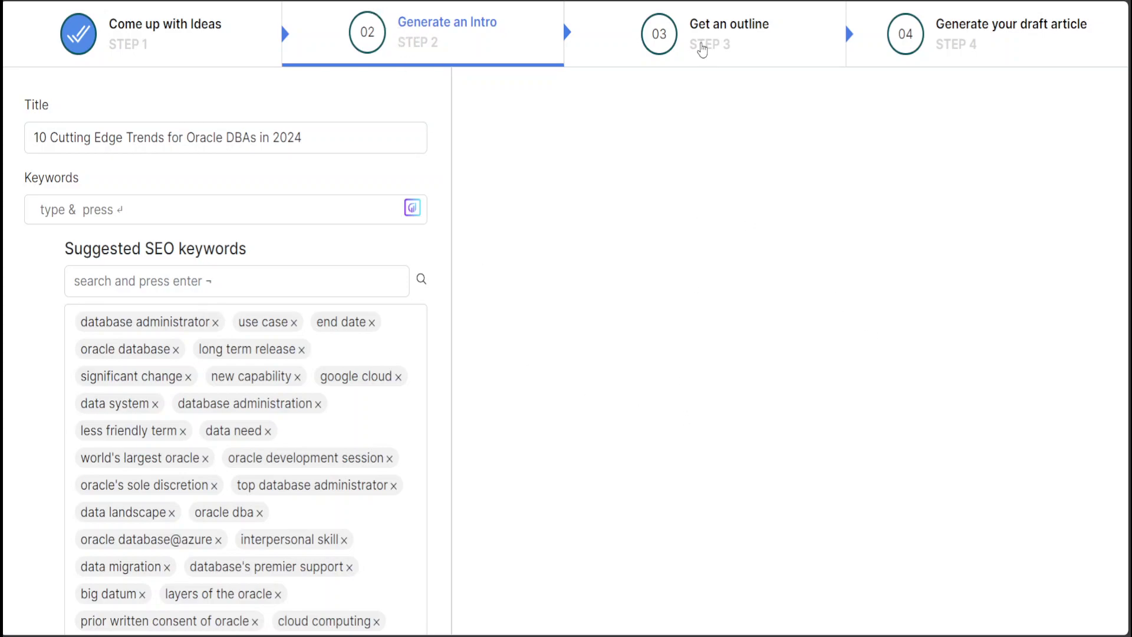
Generate intro drafts for the chosen title and use the first one.
scroll(387, 264, down, 7)
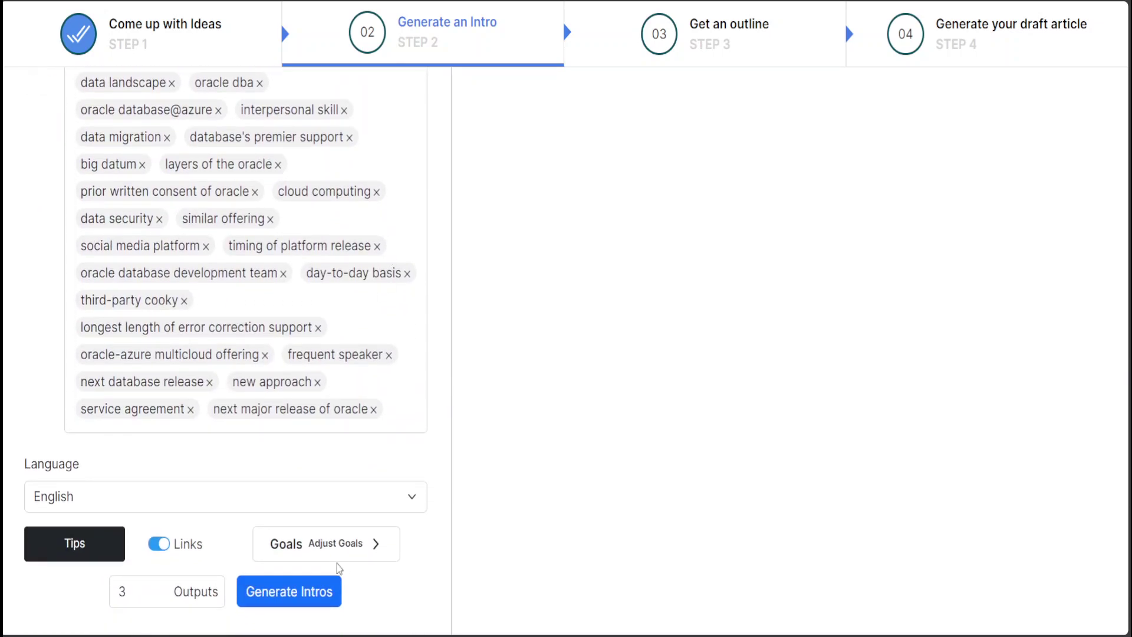
click(303, 596)
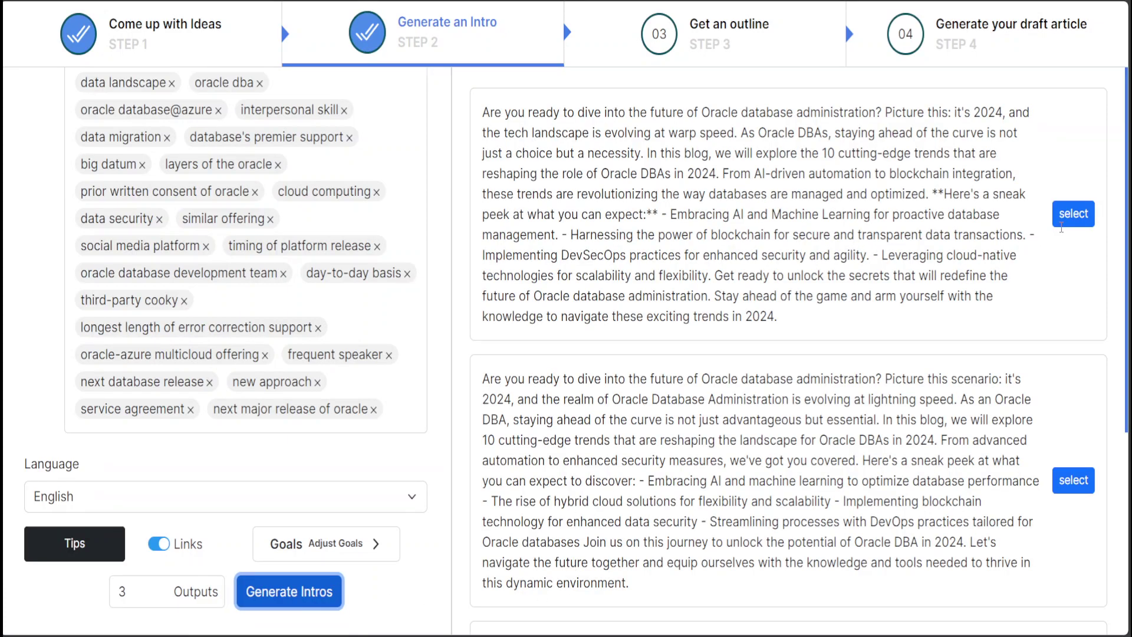
click(1073, 214)
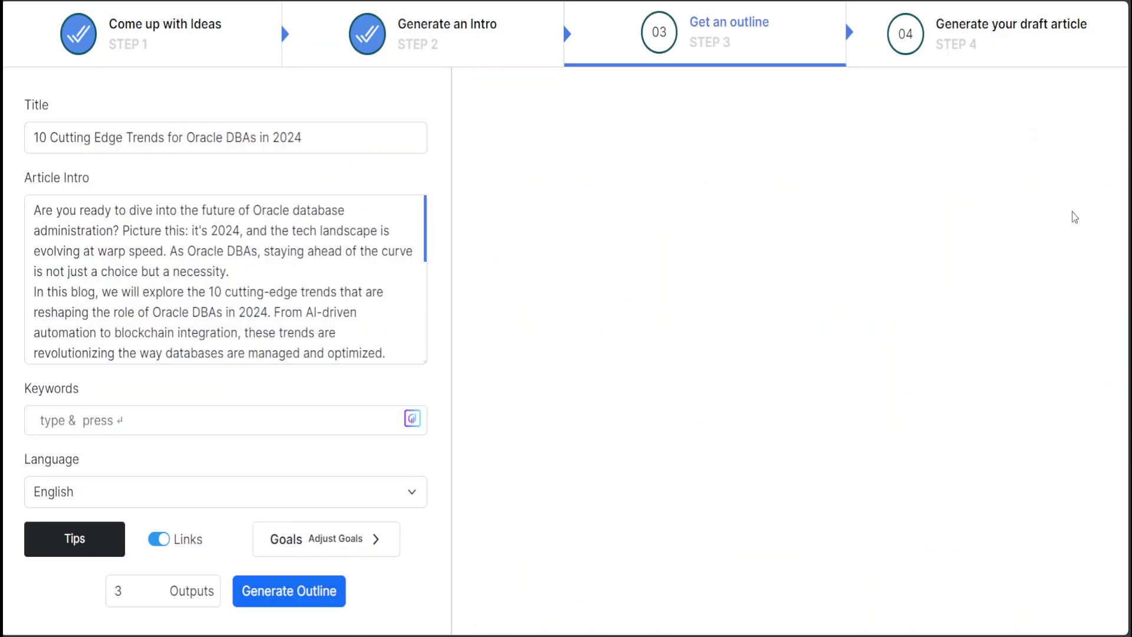
Generate outlines, review them, and select the second one starting with 'Significant Changes in Oracle Database Landscape'.
click(321, 591)
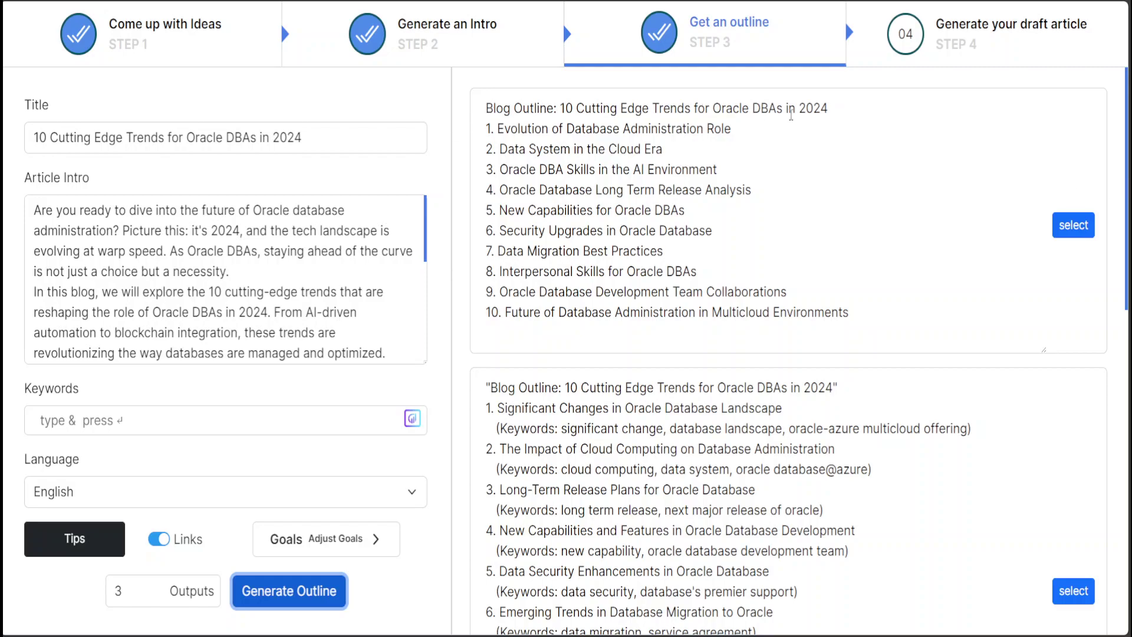
click(511, 149)
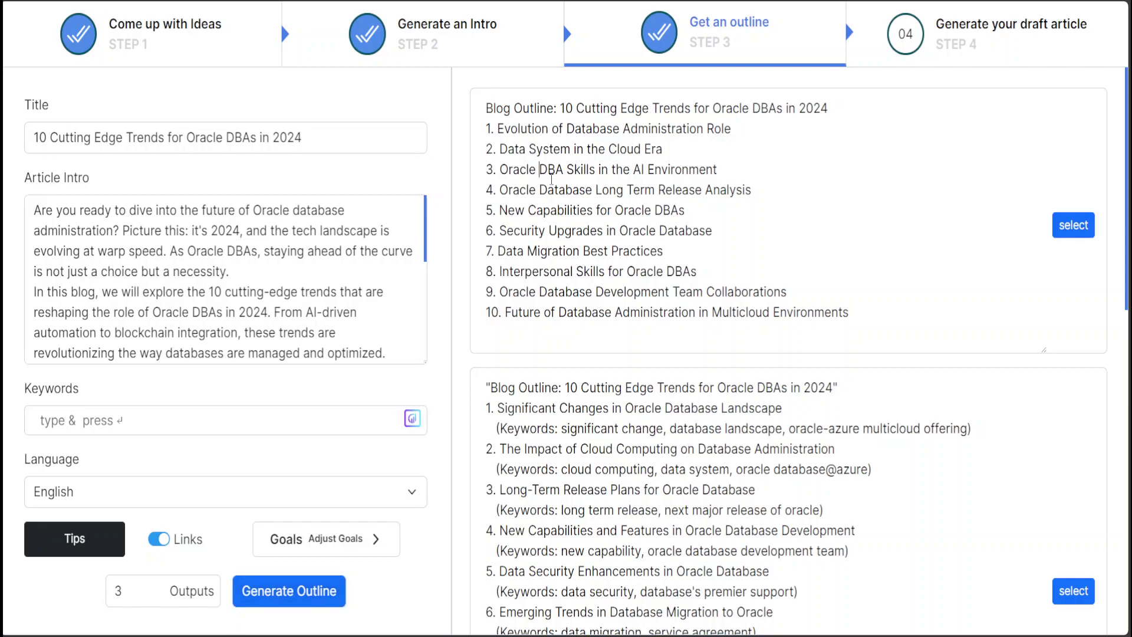
click(557, 210)
drag(1128, 140, 1129, 250)
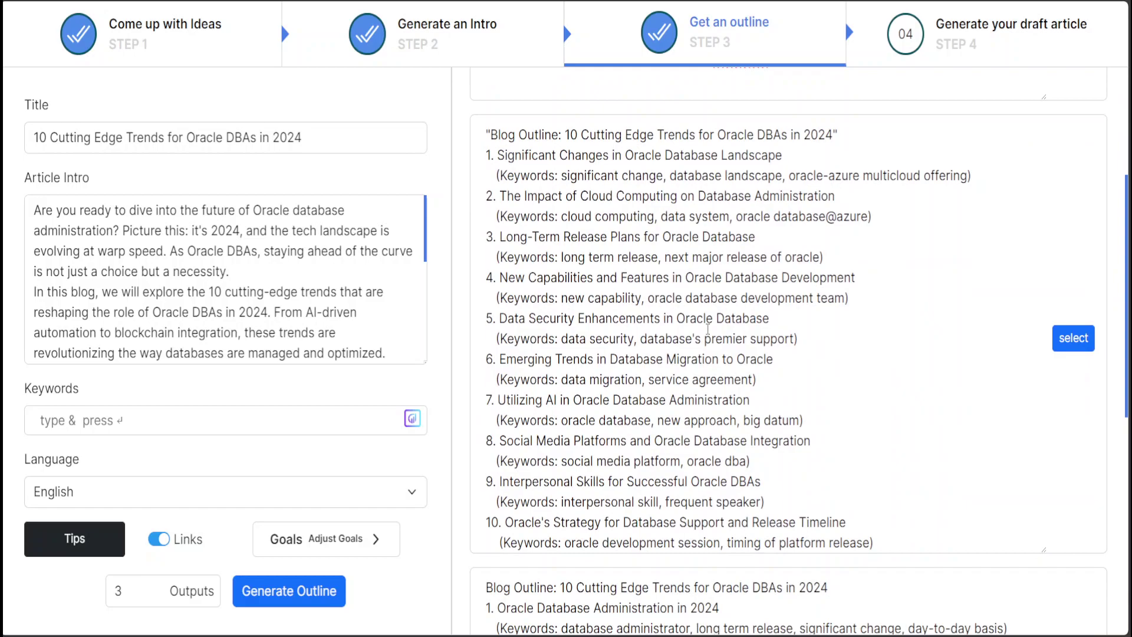
drag(519, 156, 647, 299)
click(1073, 339)
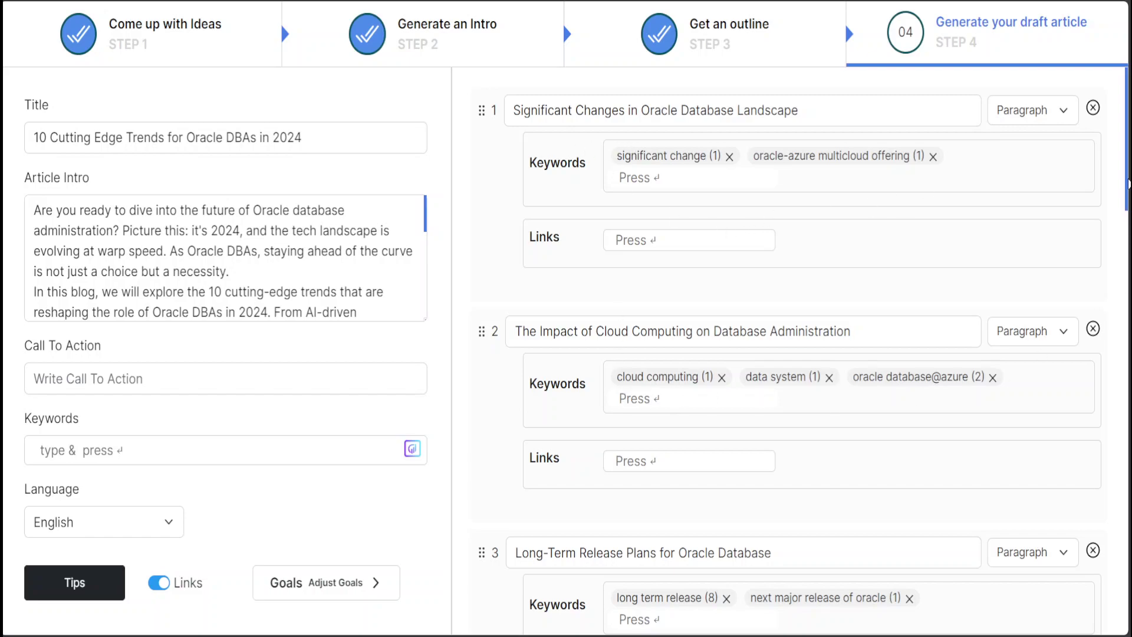
Scroll through the step 4 sections and run Create Your Blog, which hits the out-of-credits notice.
drag(1128, 203, 1095, 215)
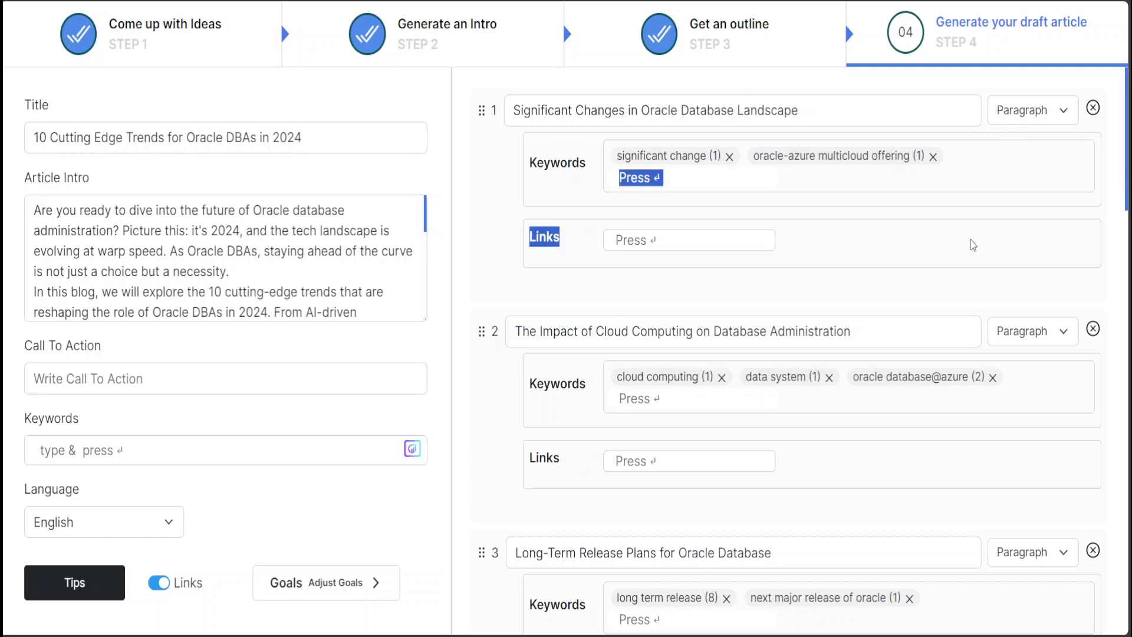
click(1106, 199)
drag(1126, 177, 1120, 619)
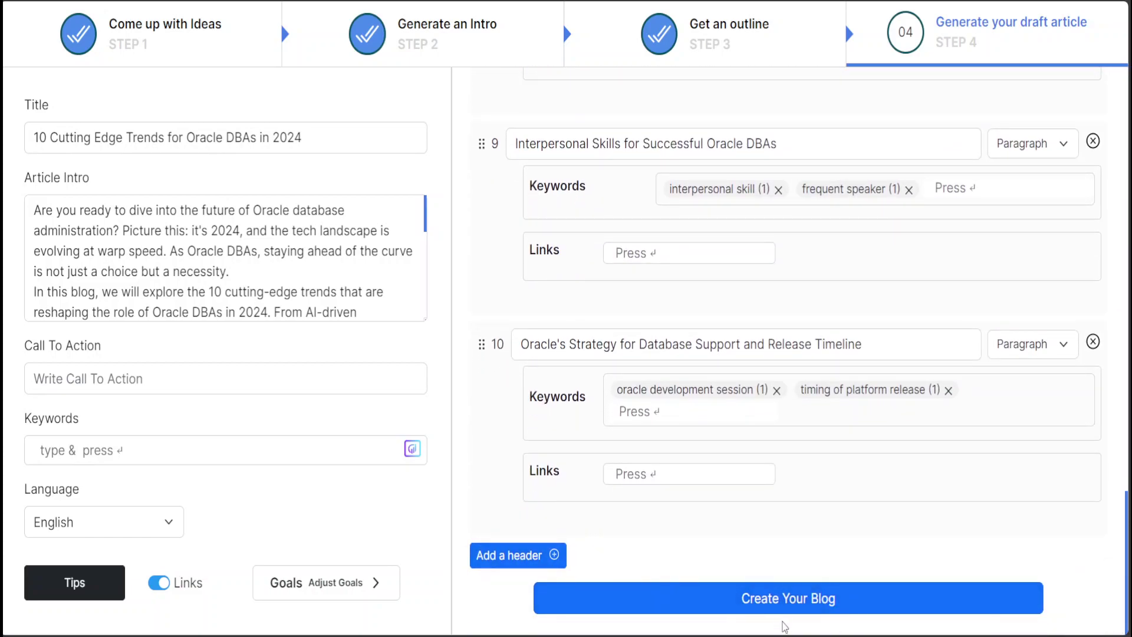
click(772, 605)
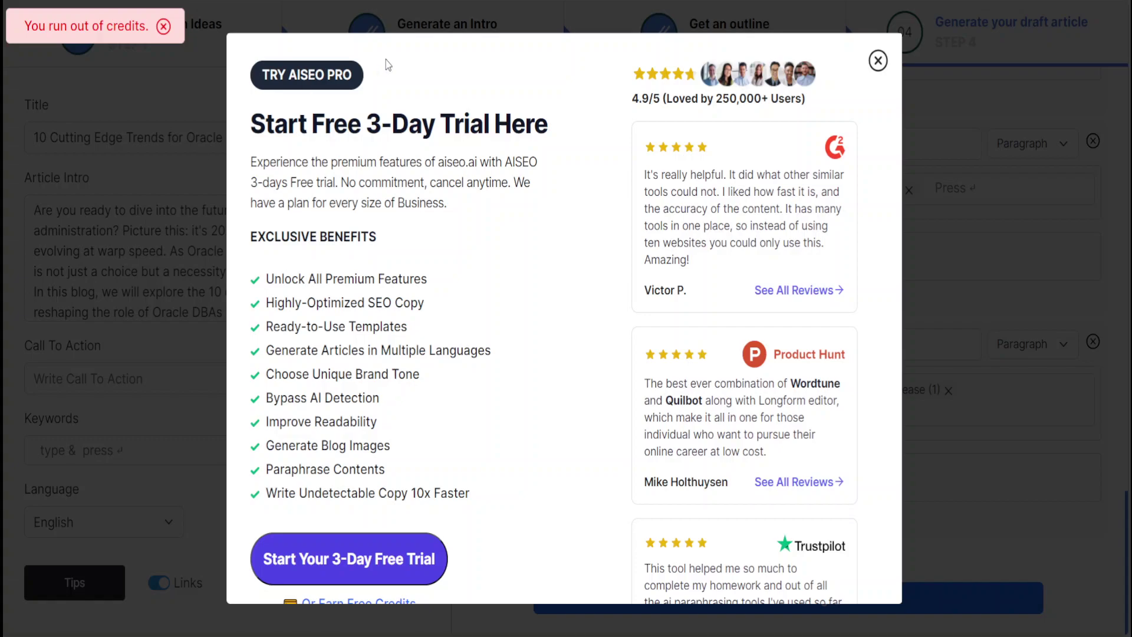
Dismiss the free-trial offer and scroll through the Grow, Scale and Team pricing plans.
click(876, 62)
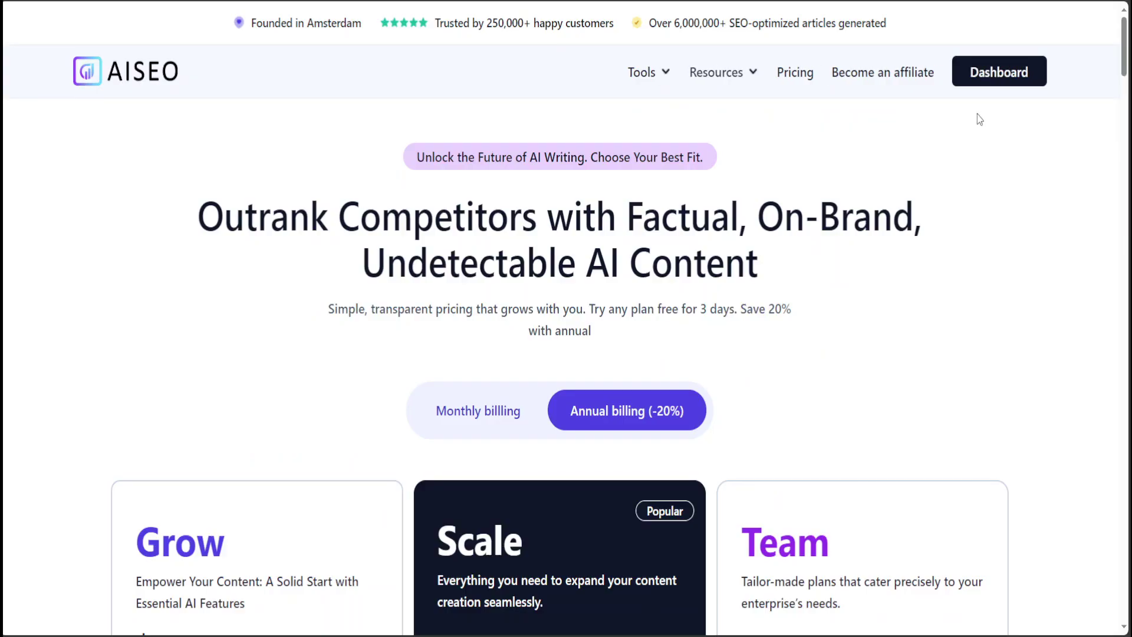
drag(1126, 47, 1126, 86)
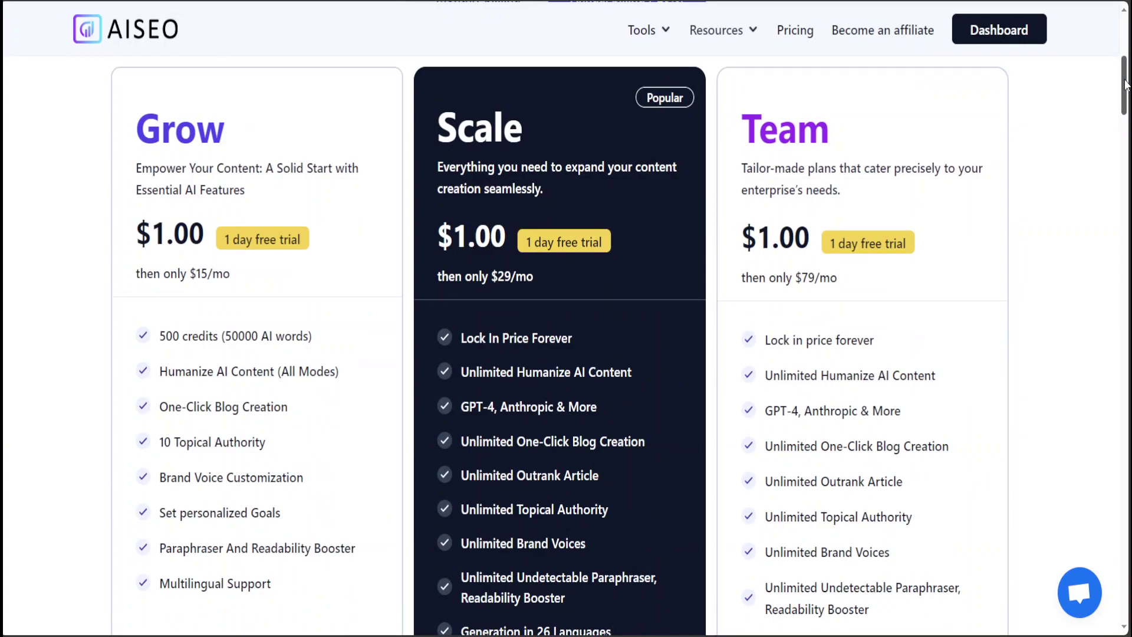
drag(1126, 86, 1125, 89)
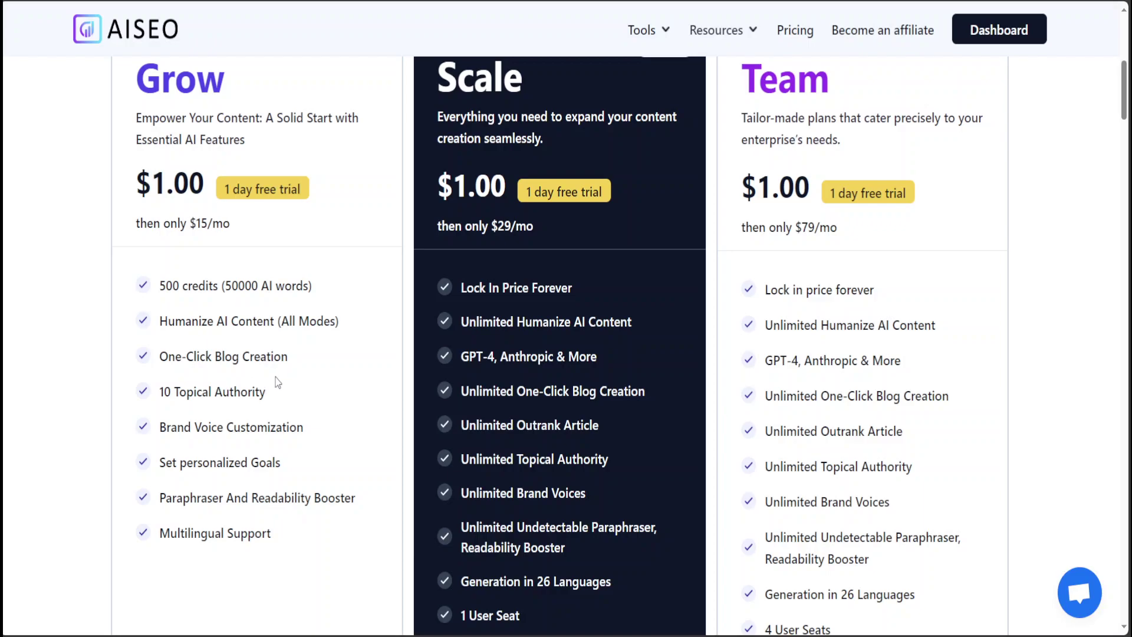
mouse_move(266, 363)
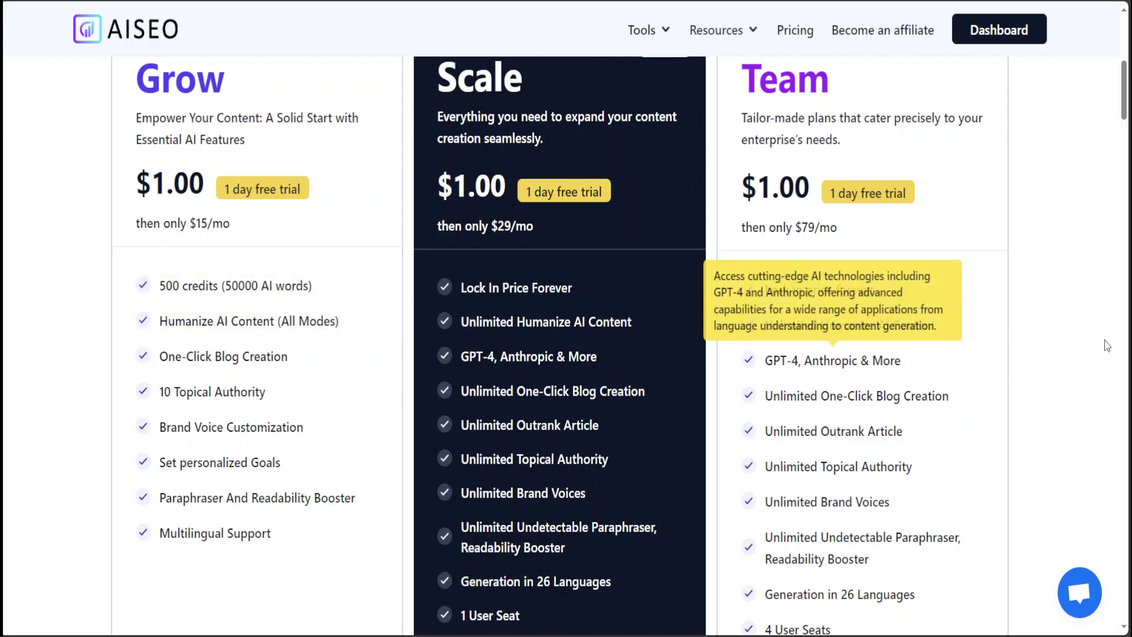
mouse_move(1121, 100)
mouse_down()
mouse_move(1123, 142)
mouse_move(1127, 91)
mouse_move(1128, 121)
mouse_up()
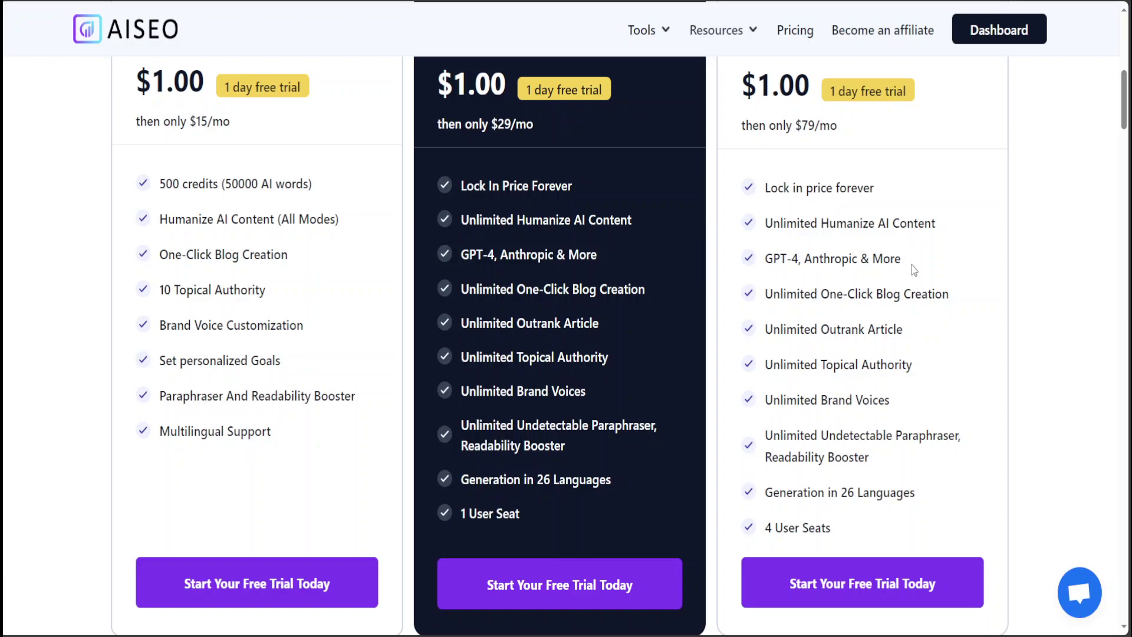
scroll(911, 265, up, 2)
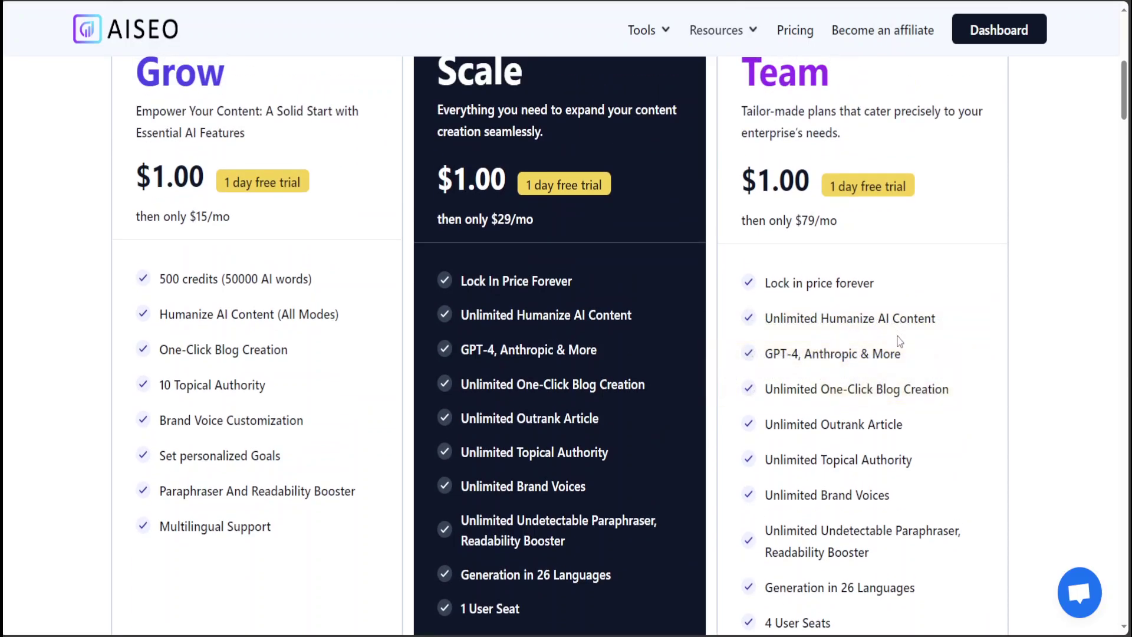
drag(1126, 96, 1126, 42)
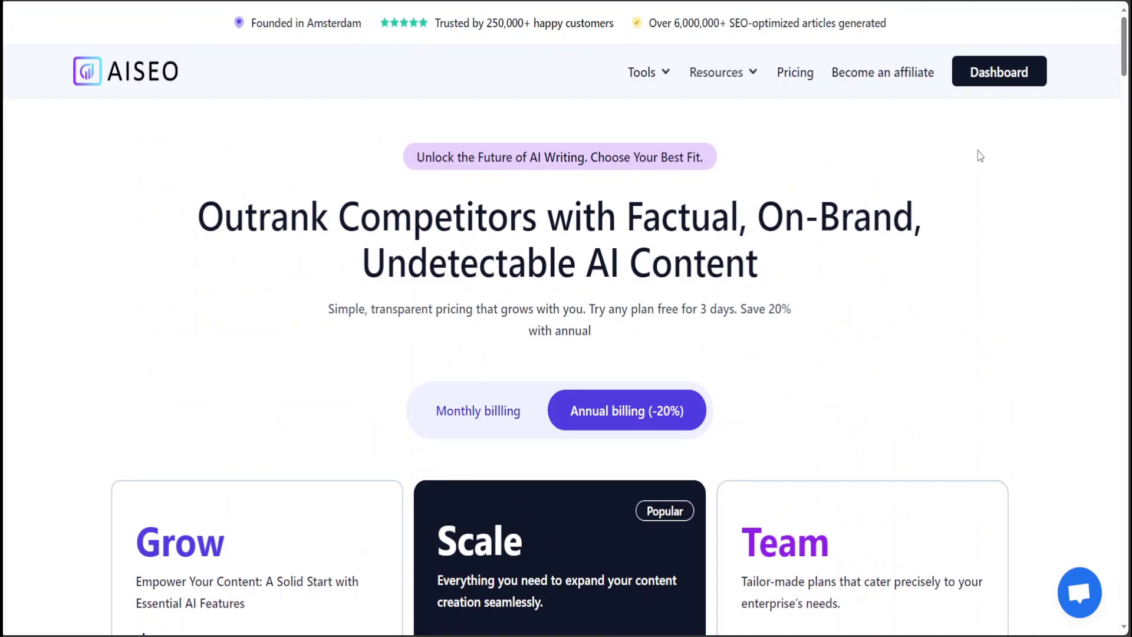